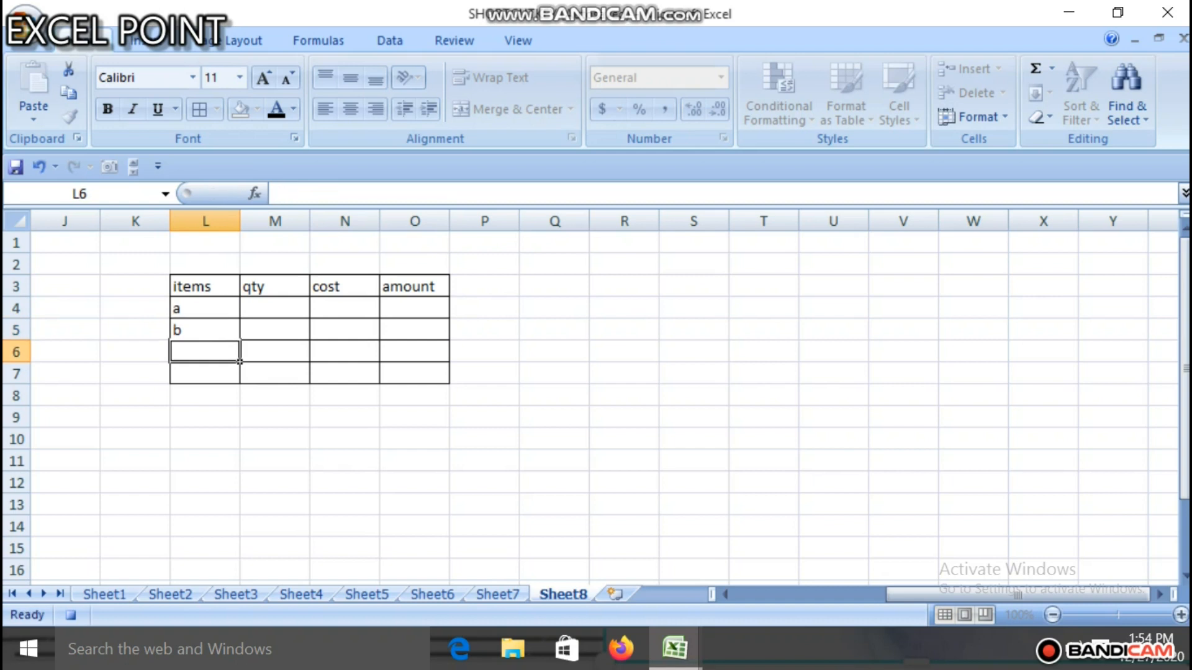
{"action": "key", "text": "Return"}
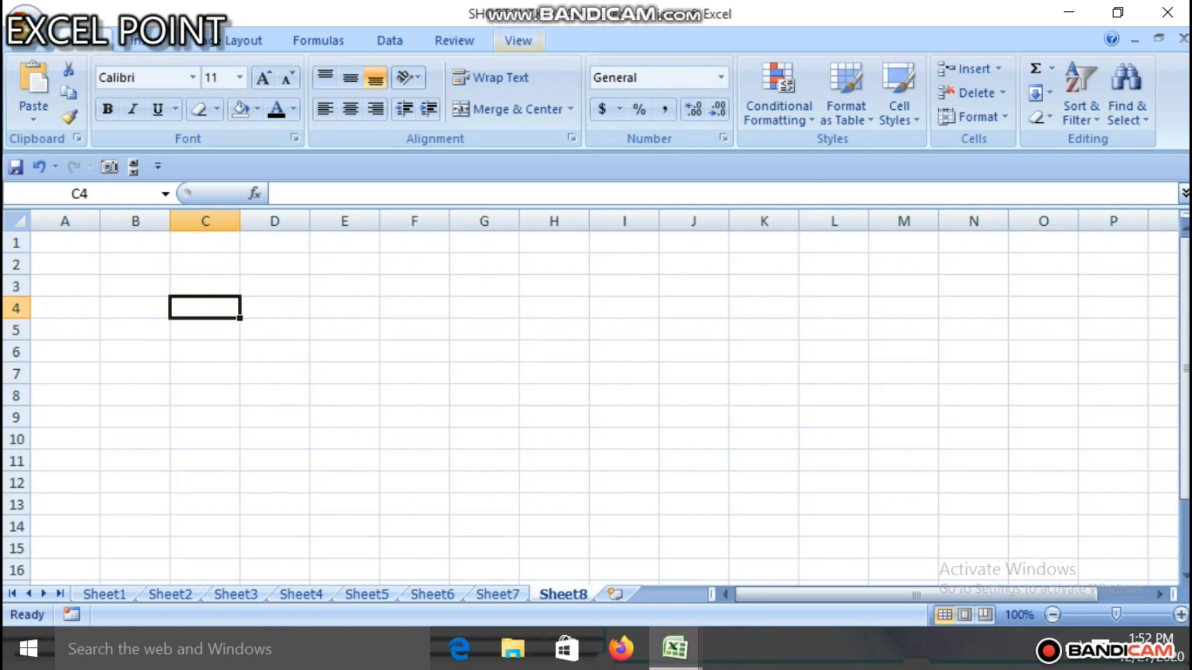
Step: Start recording a macro named firstmacro with the shortcut letter r, stored in This Workbook
{"action": "left_click", "coordinate": [517, 40]}
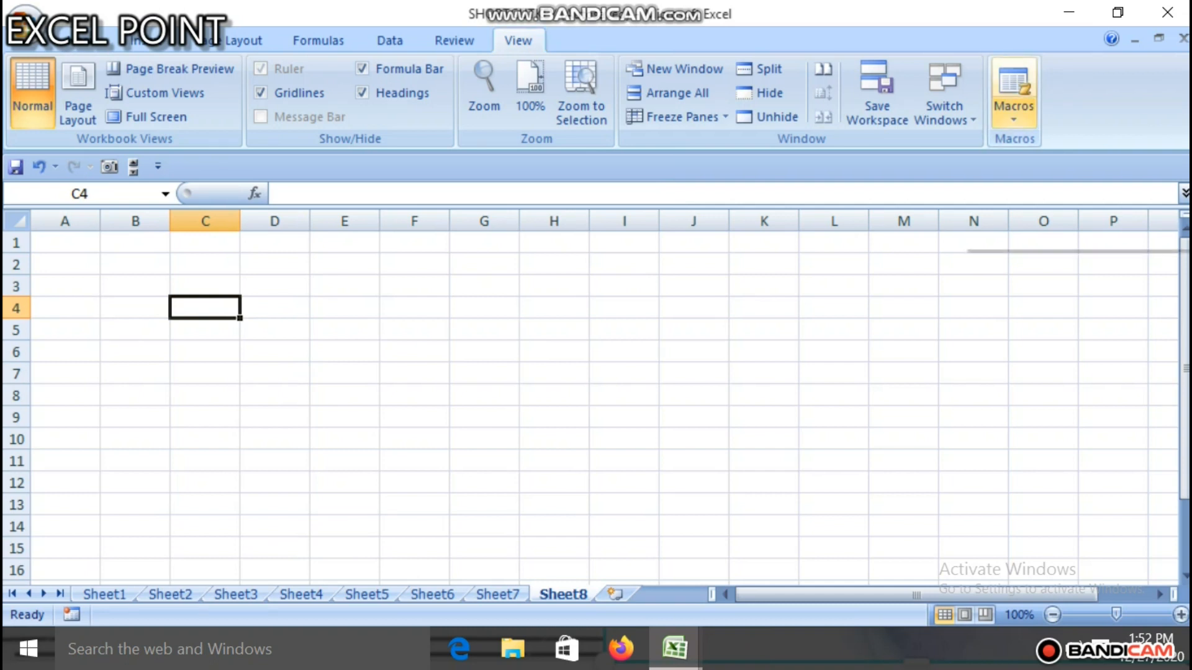
{"action": "left_click", "coordinate": [1013, 87]}
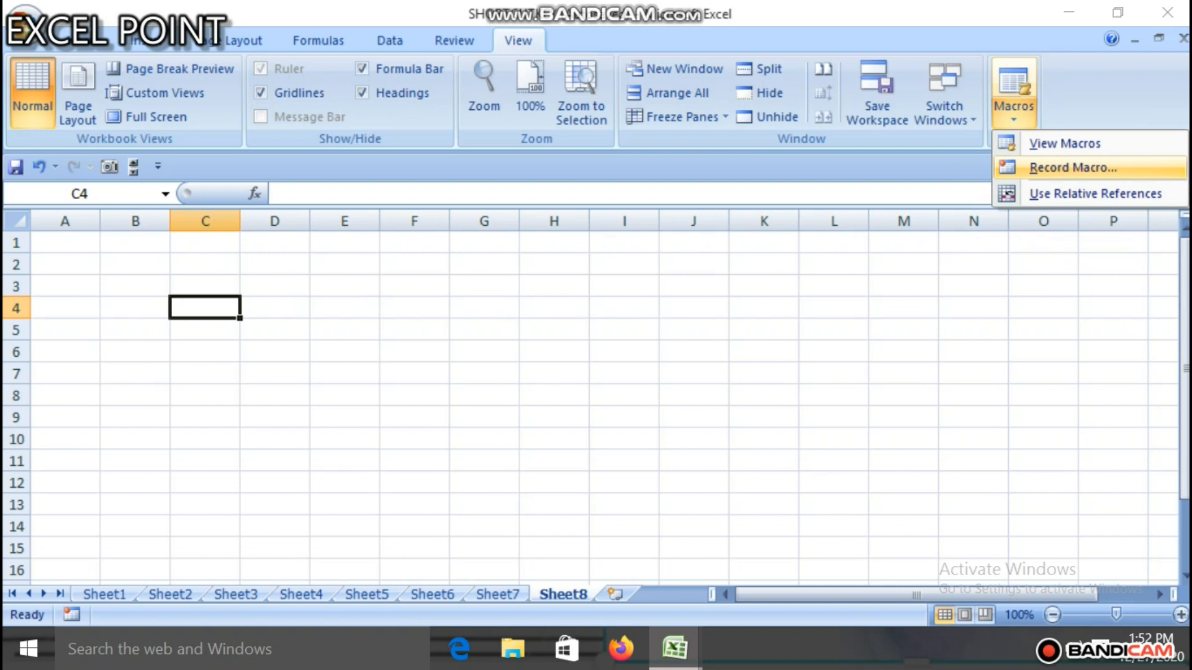
{"action": "left_click", "coordinate": [1055, 168]}
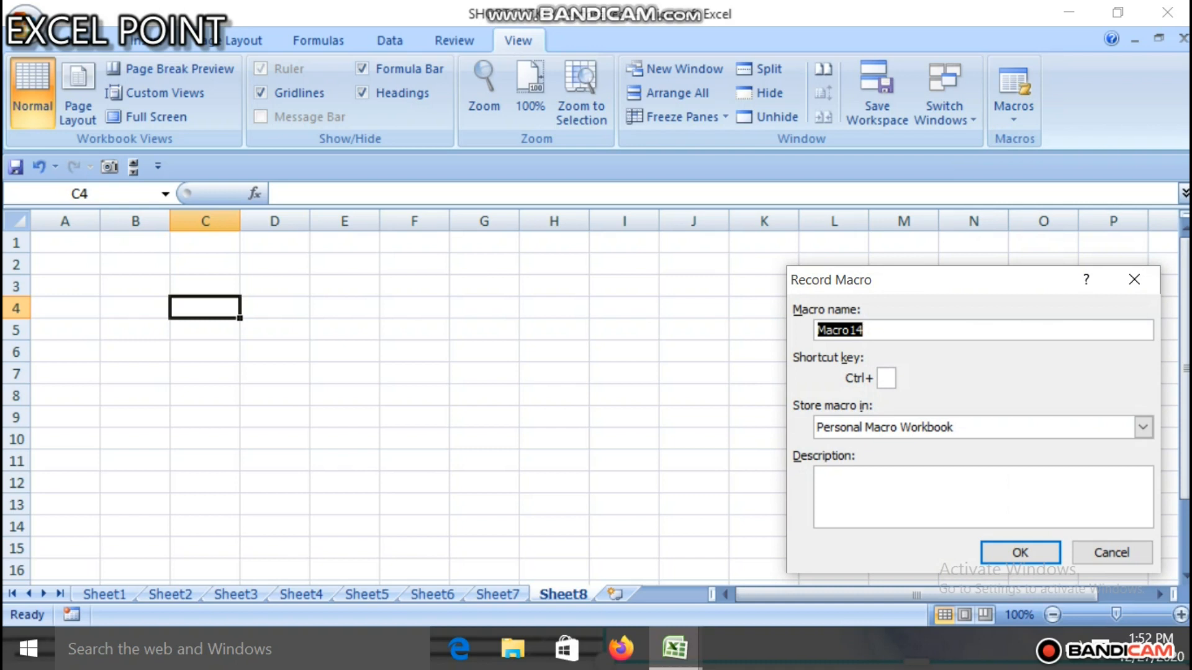
{"action": "type", "text": "first"}
{"action": "type", "text": "macro"}
{"action": "type", "text": "r"}
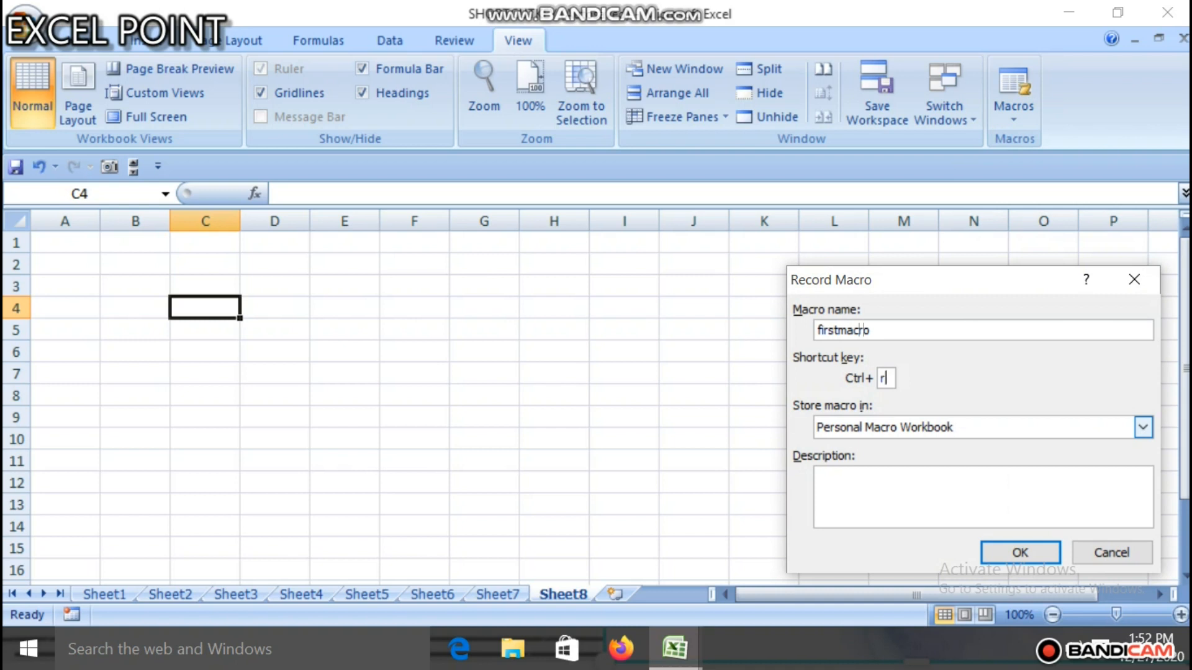
{"action": "left_click", "coordinate": [1143, 427]}
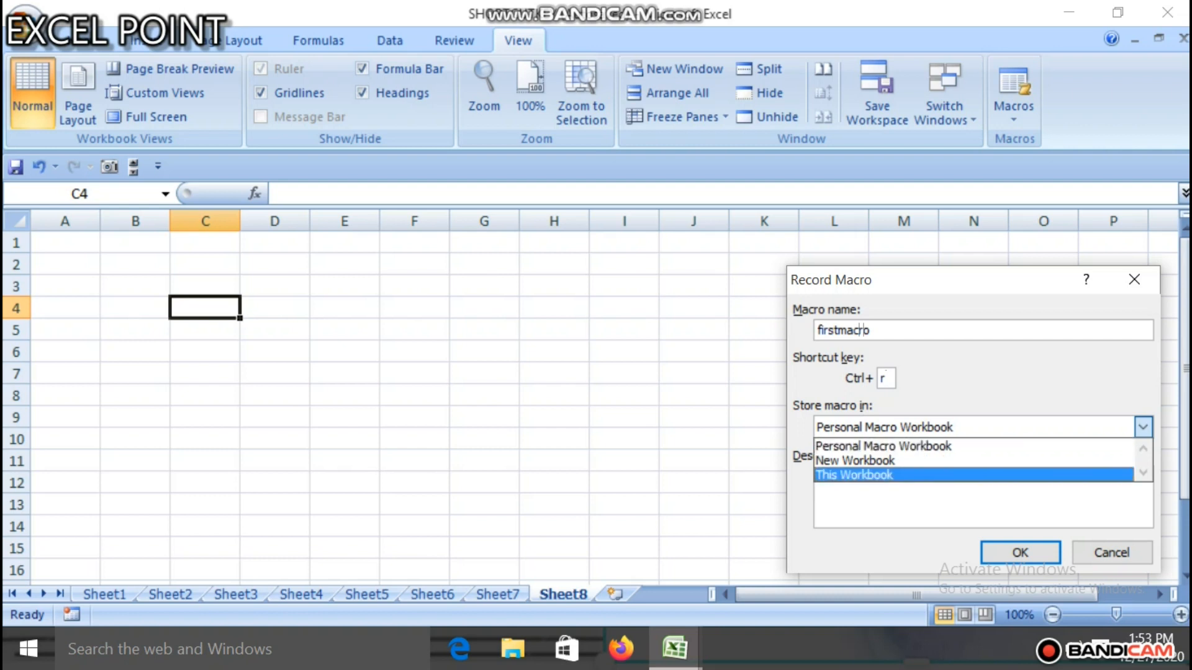
{"action": "left_click", "coordinate": [1019, 552]}
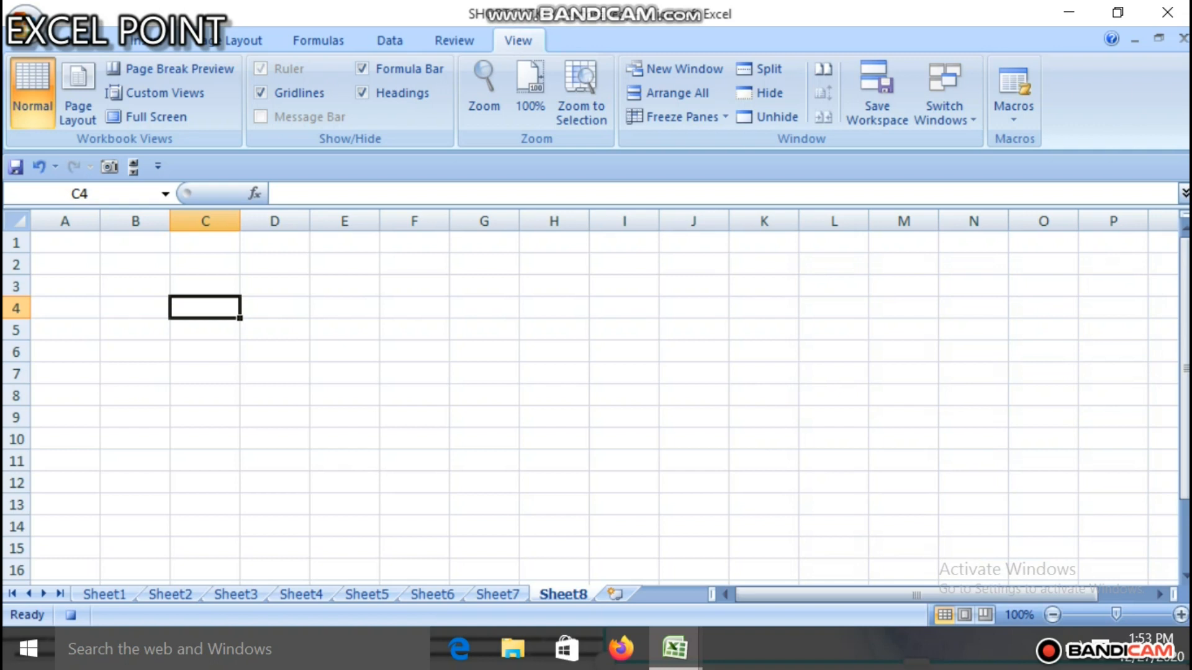
Step: Apply All Borders to the range C3:G9 on Sheet8
{"action": "left_click_drag", "start_coordinate": [204, 286], "coordinate": [484, 417]}
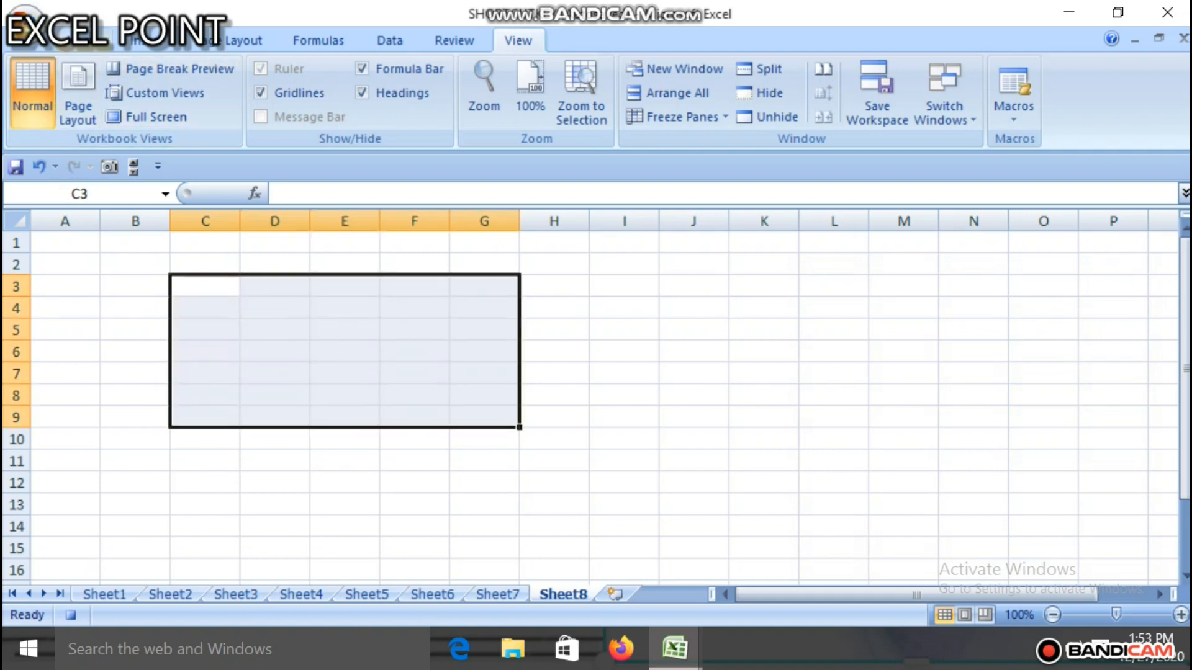
{"action": "left_click", "coordinate": [83, 41]}
{"action": "left_click", "coordinate": [217, 110]}
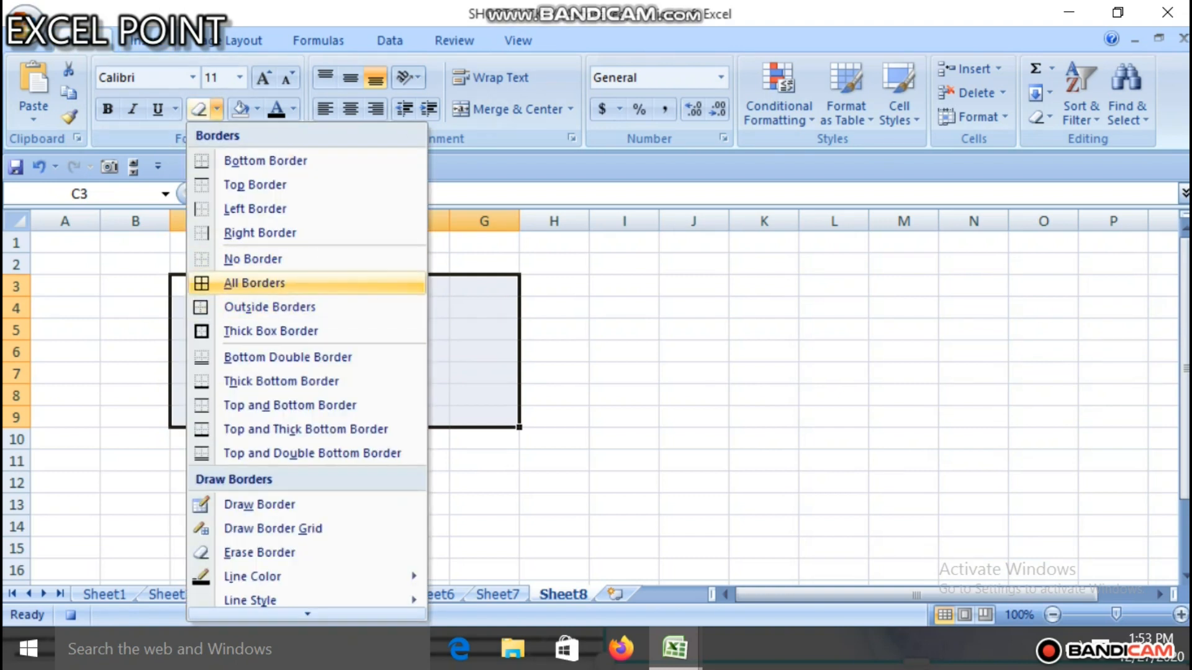
{"action": "left_click", "coordinate": [254, 283]}
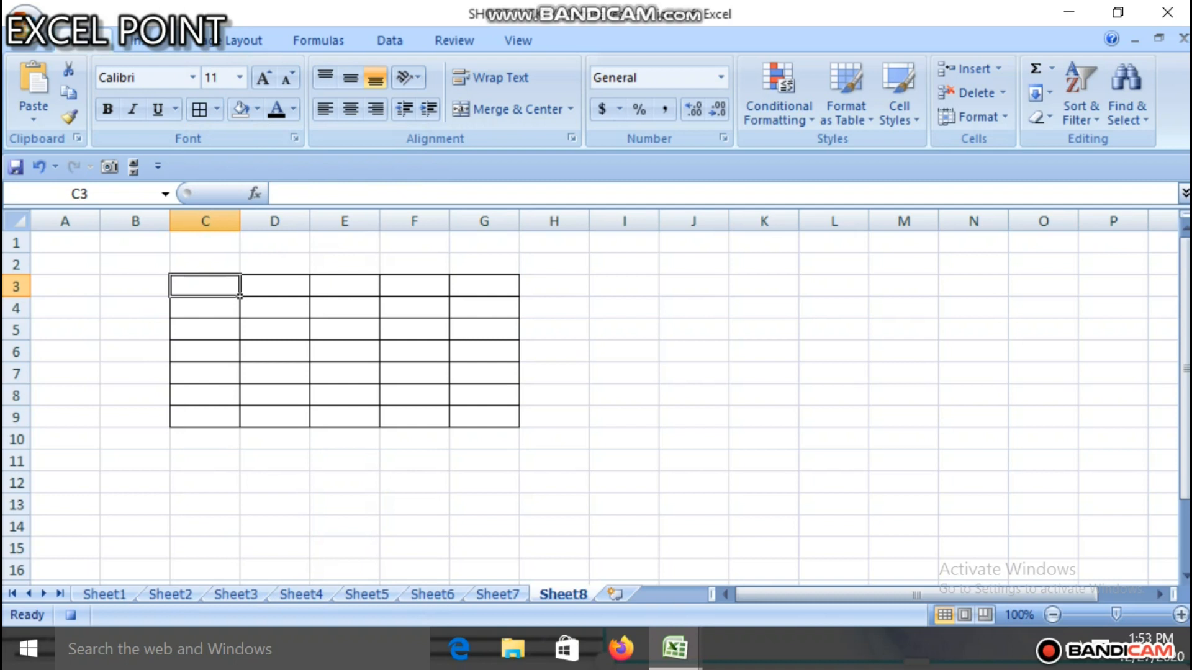
Step: Apply all borders to the range L3:O7, one screen across from the first bordered grid
{"action": "key", "text": "alt+Page_Down"}
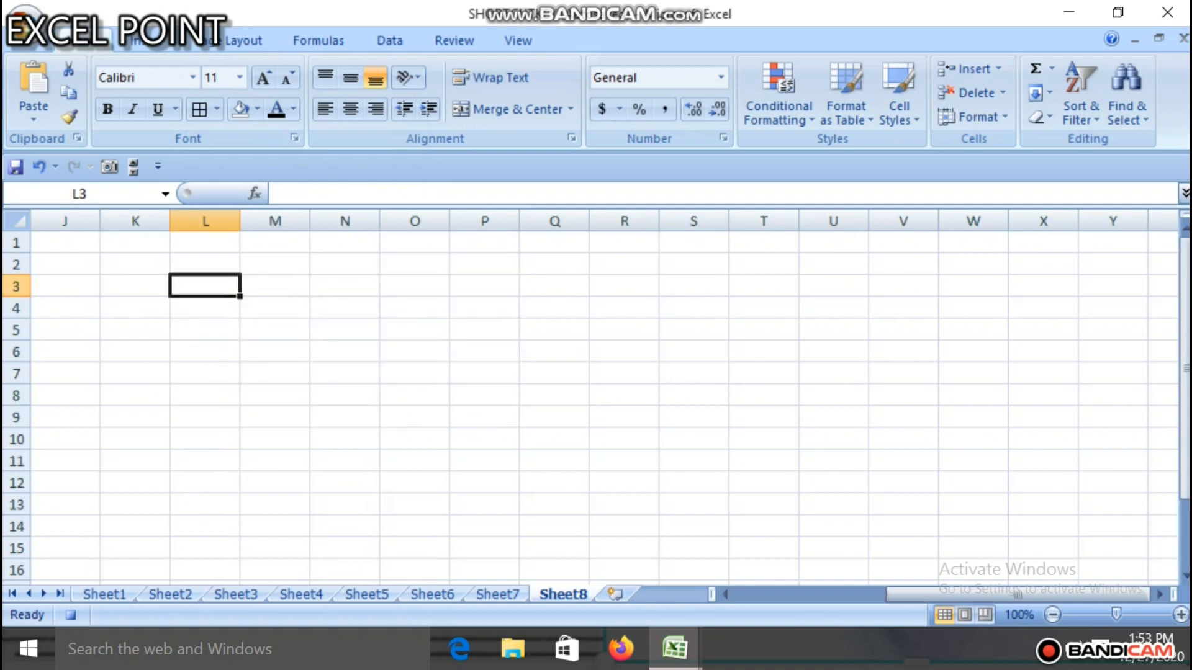
{"action": "key", "text": "shift+Right"}
{"action": "key", "text": "shift+Right"}
{"action": "key", "text": "shift+Right"}
{"action": "key", "text": "shift+Down"}
{"action": "key", "text": "shift+Down"}
{"action": "key", "text": "shift+Down"}
{"action": "key", "text": "shift+Down"}
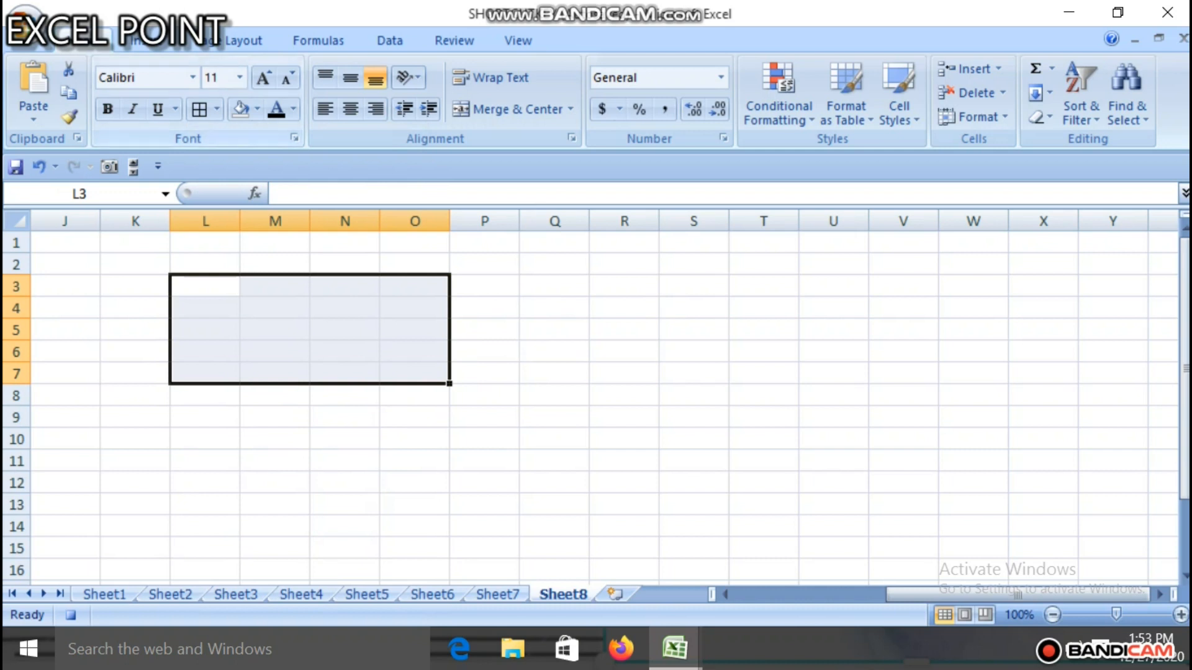
{"action": "left_click", "coordinate": [199, 110]}
Step: Enter the column headers items, qty, cost and amount in cells L3 to O3
{"action": "left_click", "coordinate": [205, 286]}
{"action": "type", "text": "s"}
{"action": "key", "text": "BackSpace"}
{"action": "type", "text": "it"}
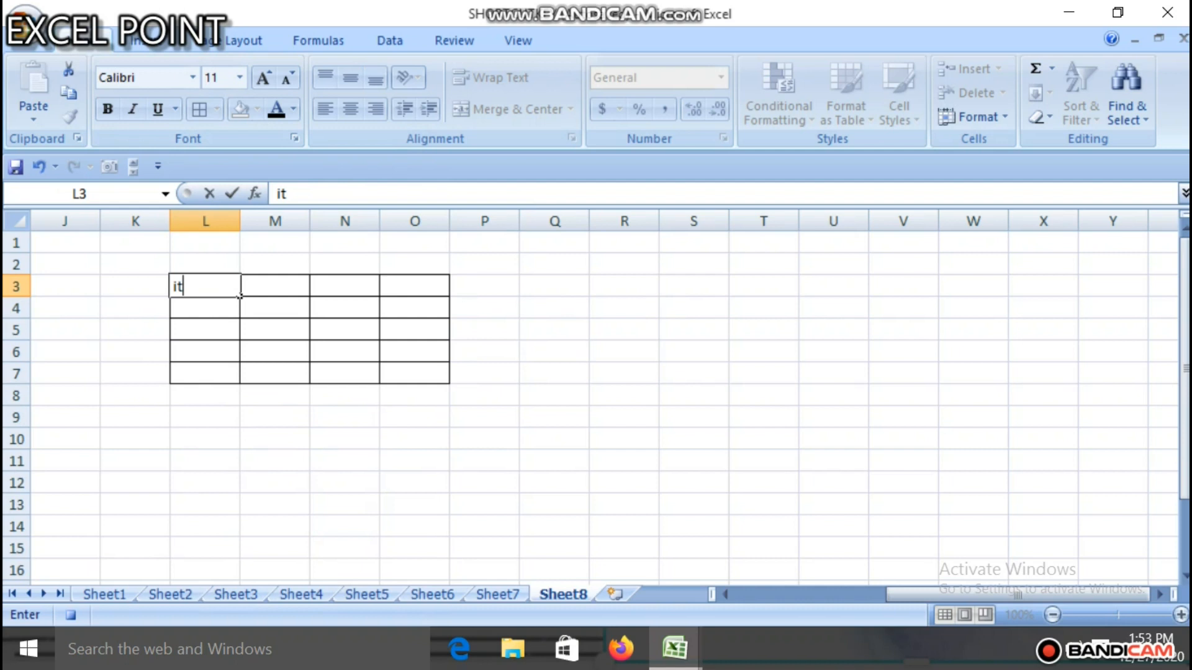
{"action": "type", "text": "ems"}
{"action": "key", "text": "Tab"}
{"action": "type", "text": "qty"}
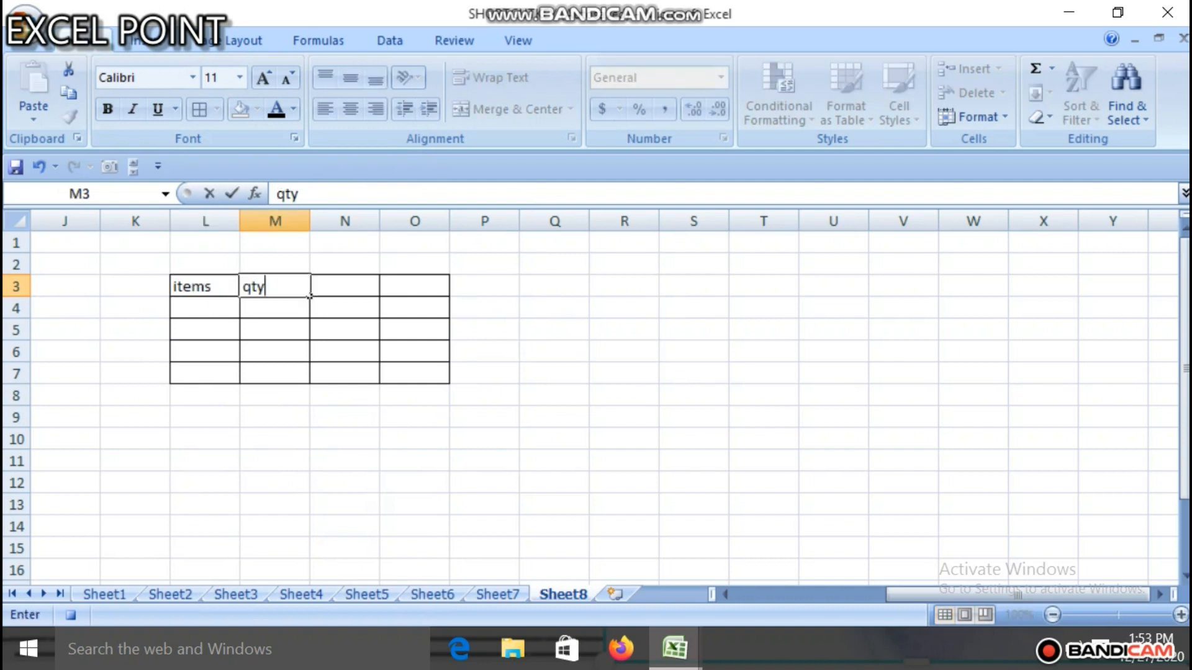
{"action": "key", "text": "Tab"}
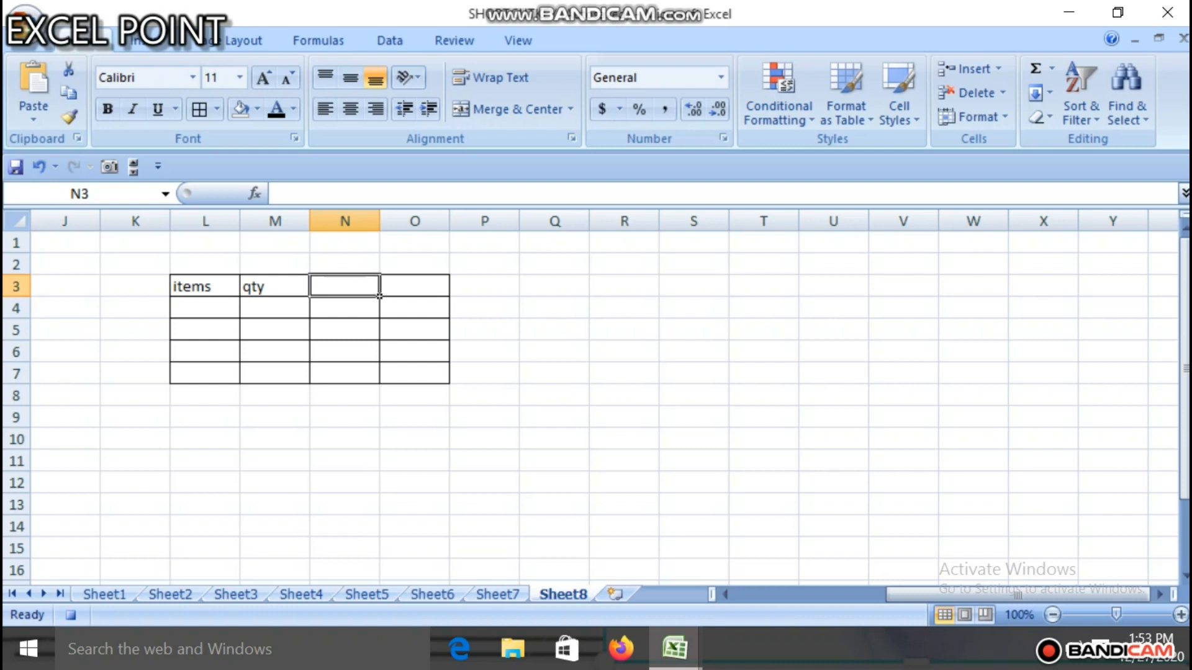
{"action": "type", "text": "cost"}
{"action": "key", "text": "Return"}
{"action": "key", "text": "Up"}
{"action": "key", "text": "Right"}
{"action": "type", "text": "amount"}
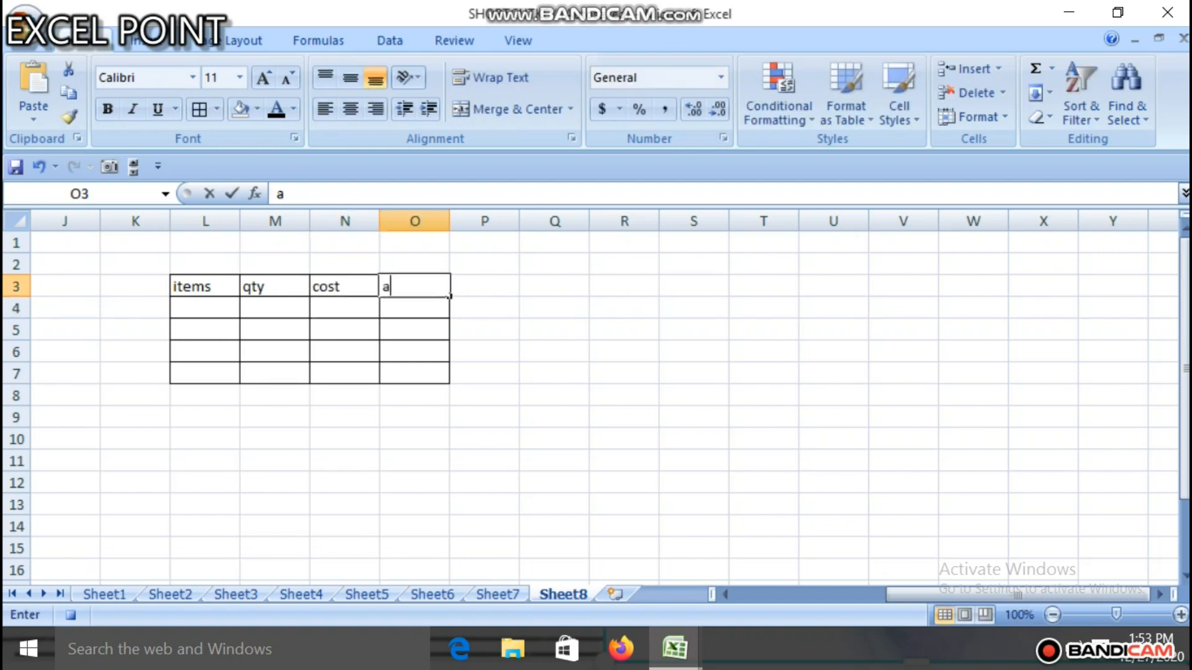
{"action": "key", "text": "Return"}
{"action": "key", "text": "Return"}
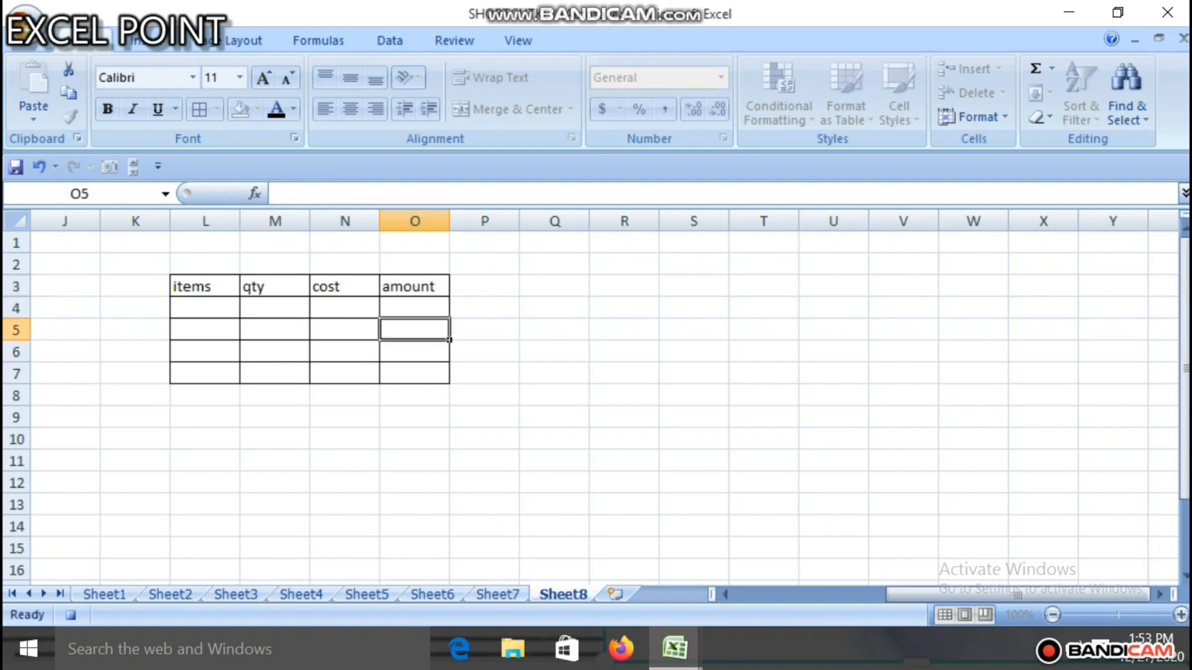
Step: List the item names a, b, c and d in cells L4 to L7
{"action": "left_click", "coordinate": [205, 308]}
{"action": "type", "text": "ab"}
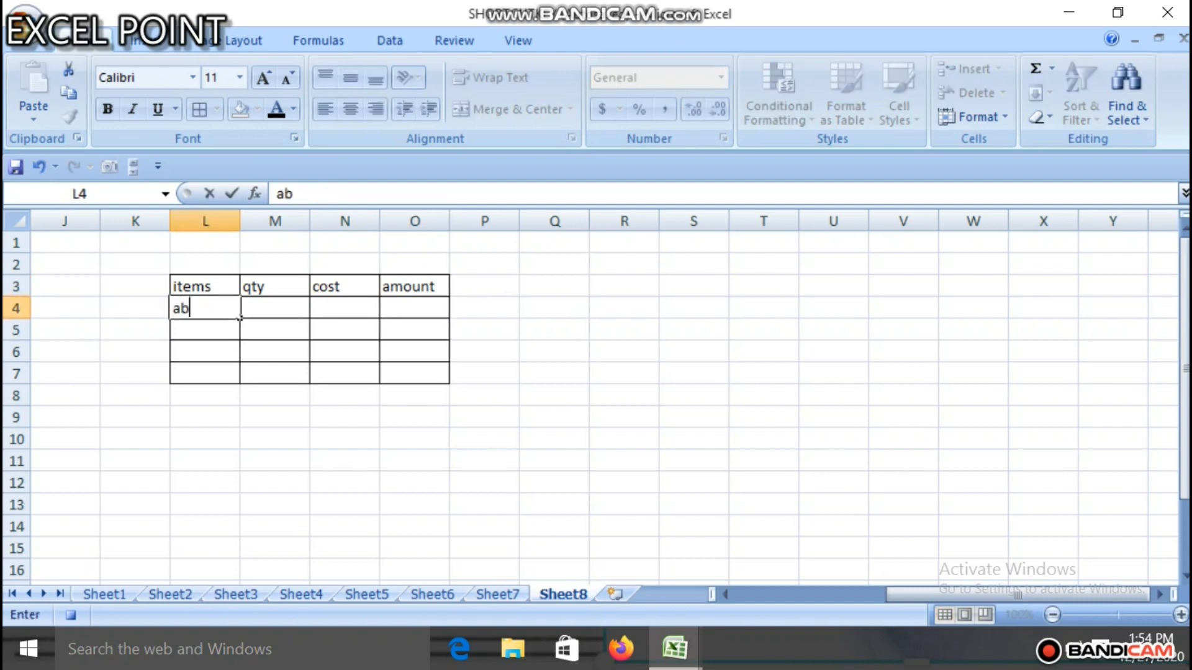
{"action": "key", "text": "BackSpace"}
{"action": "key", "text": "Return"}
{"action": "type", "text": "b"}
{"action": "key", "text": "Return"}
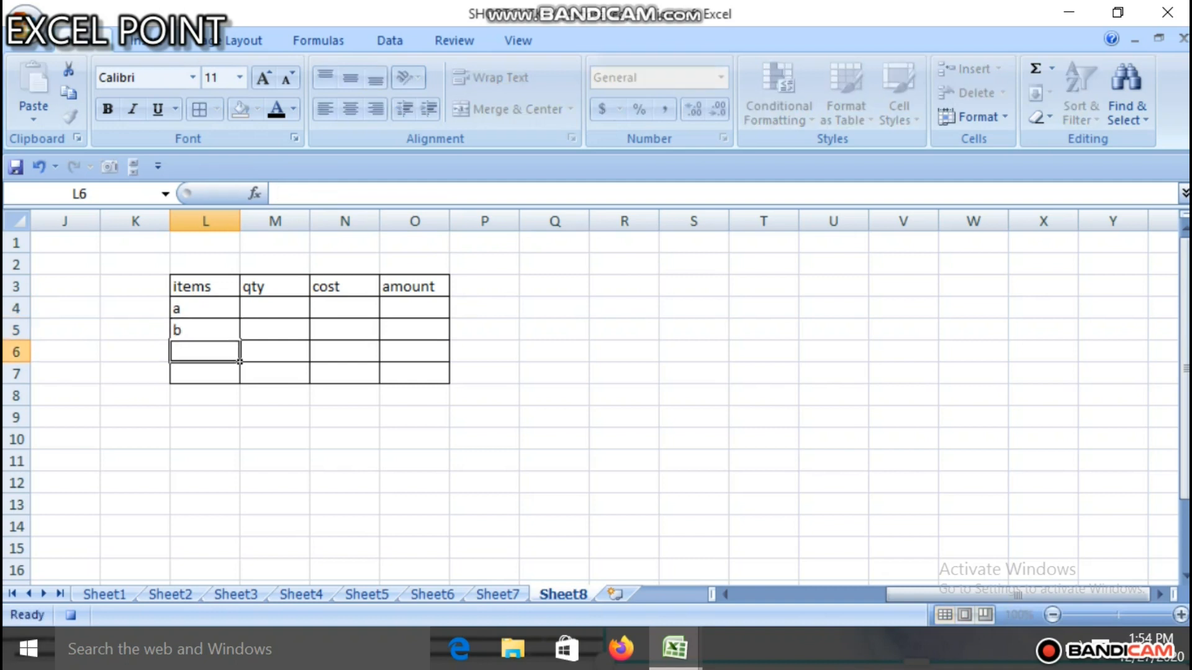
{"action": "type", "text": "c"}
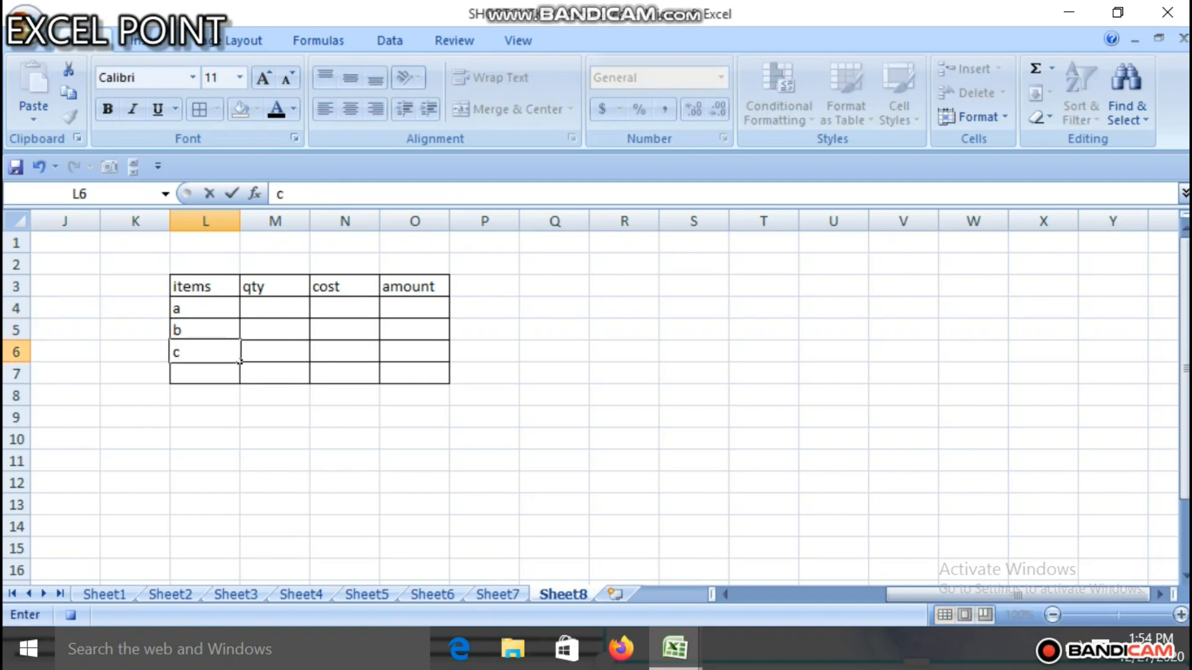
{"action": "key", "text": "Return"}
{"action": "type", "text": "d"}
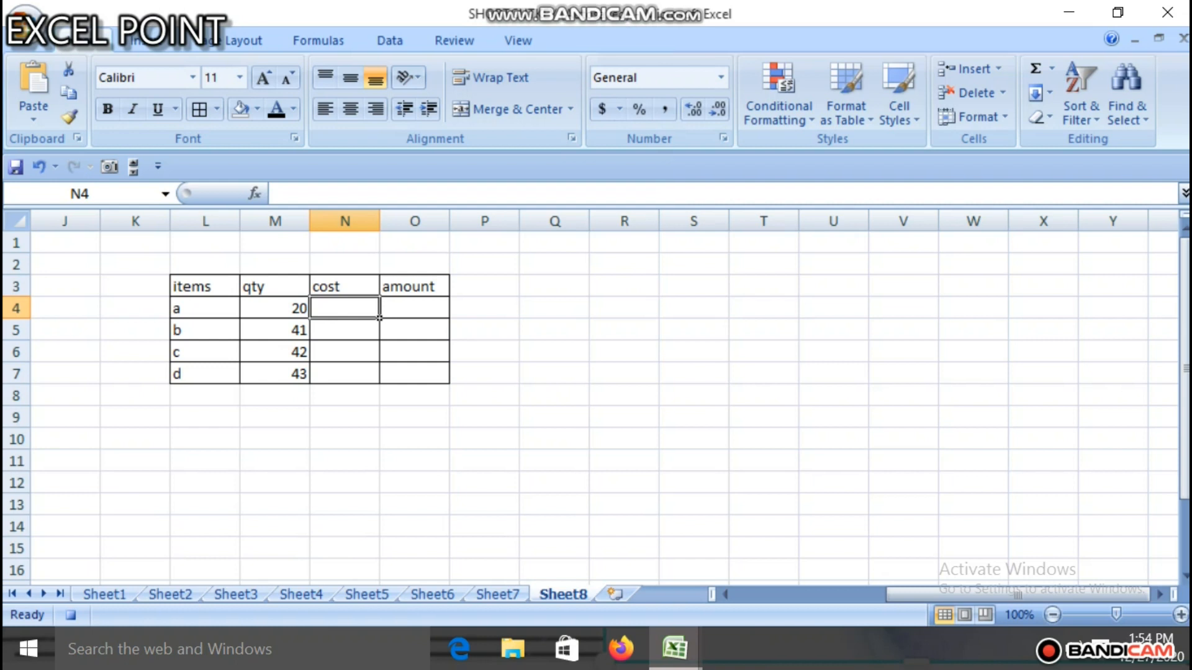
Step: Enter a cost of 40 in N4 and fill it down through N7
{"action": "type", "text": "40"}
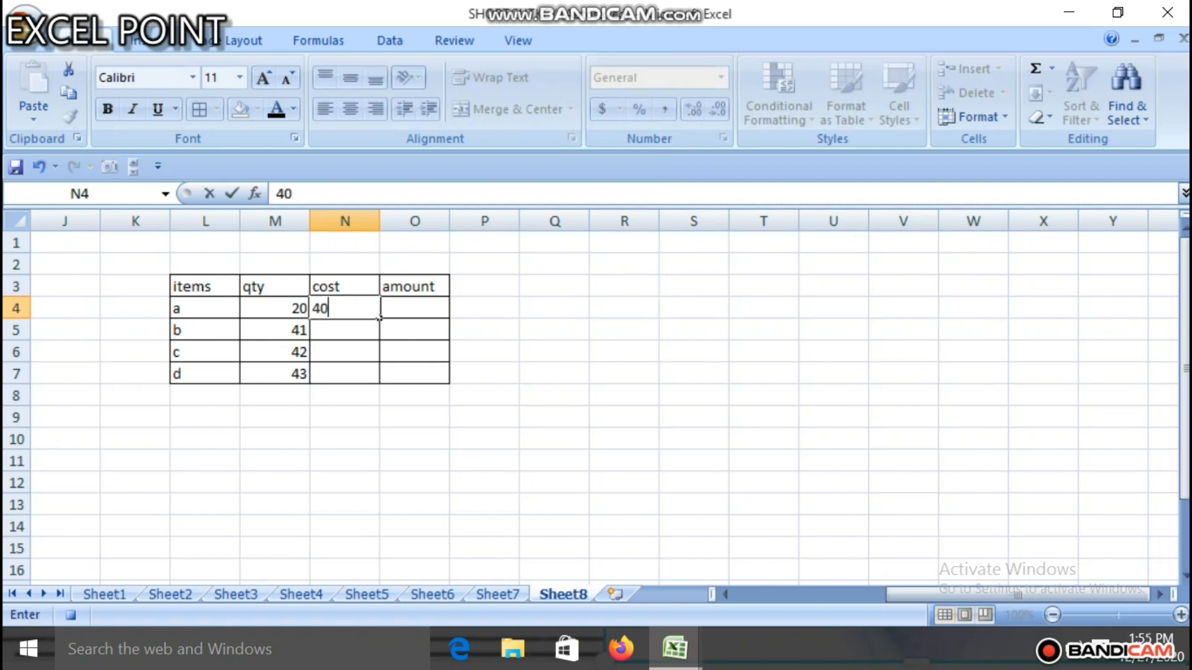
{"action": "left_click", "coordinate": [379, 317]}
{"action": "key", "text": "Down"}
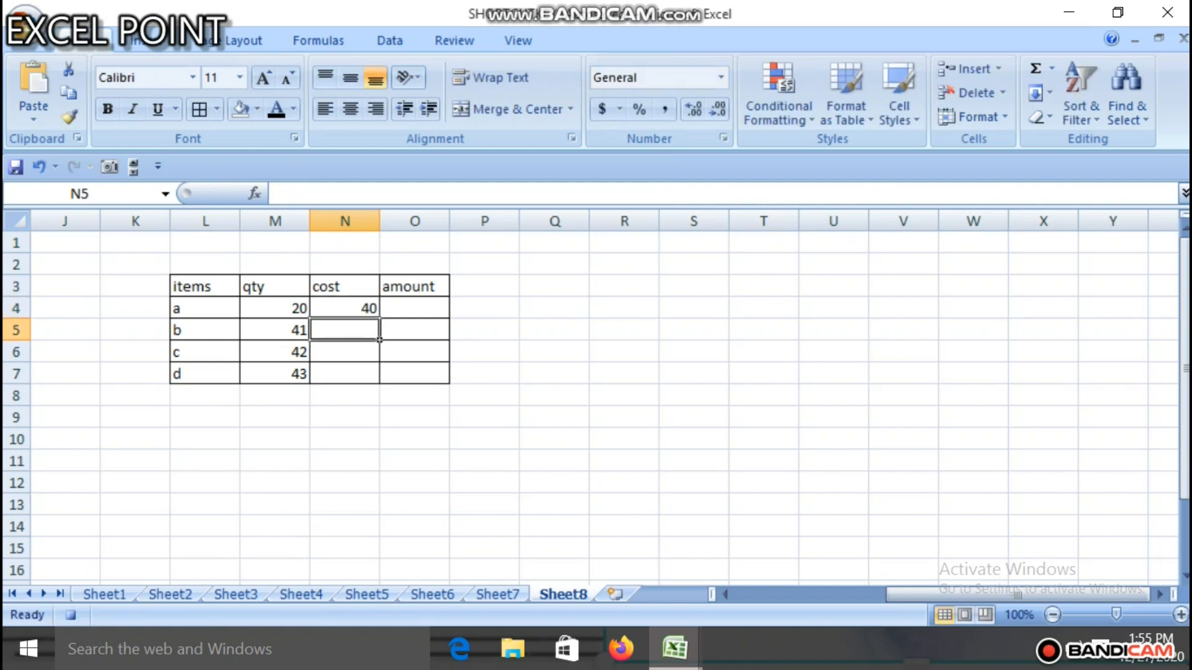
{"action": "left_click", "coordinate": [378, 317]}
{"action": "left_click_drag", "start_coordinate": [379, 318], "coordinate": [379, 381]}
Step: Calculate the amount in O4 with the formula =M4*N4 and fill it down through O7
{"action": "left_click", "coordinate": [446, 316]}
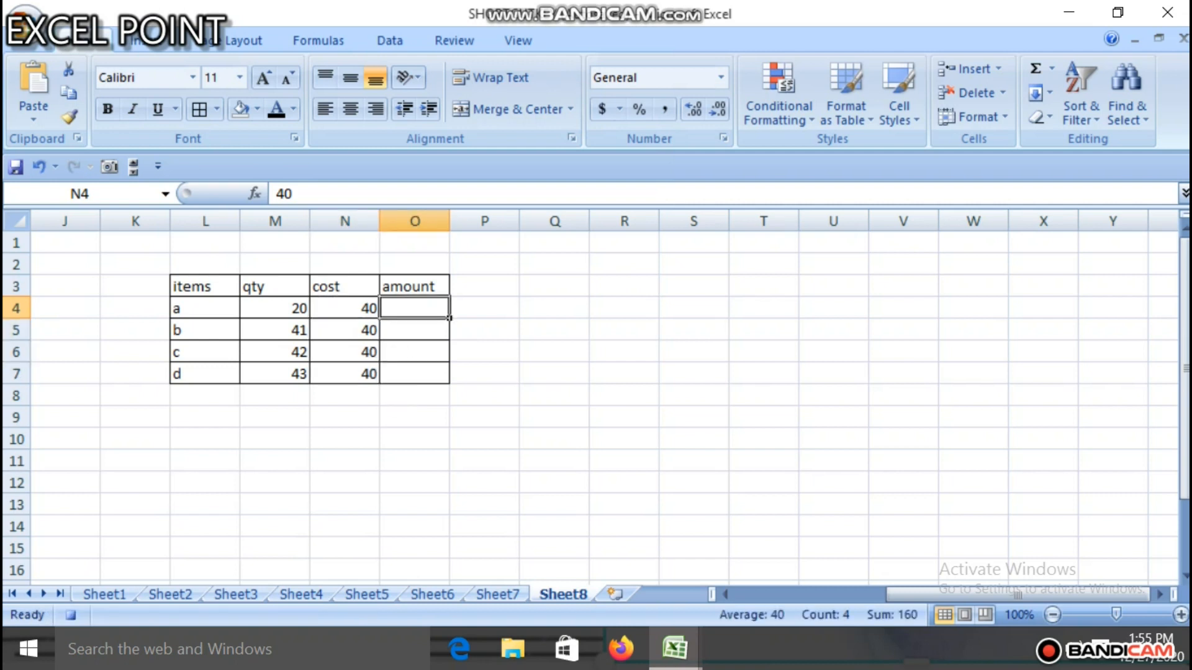
{"action": "type", "text": "="}
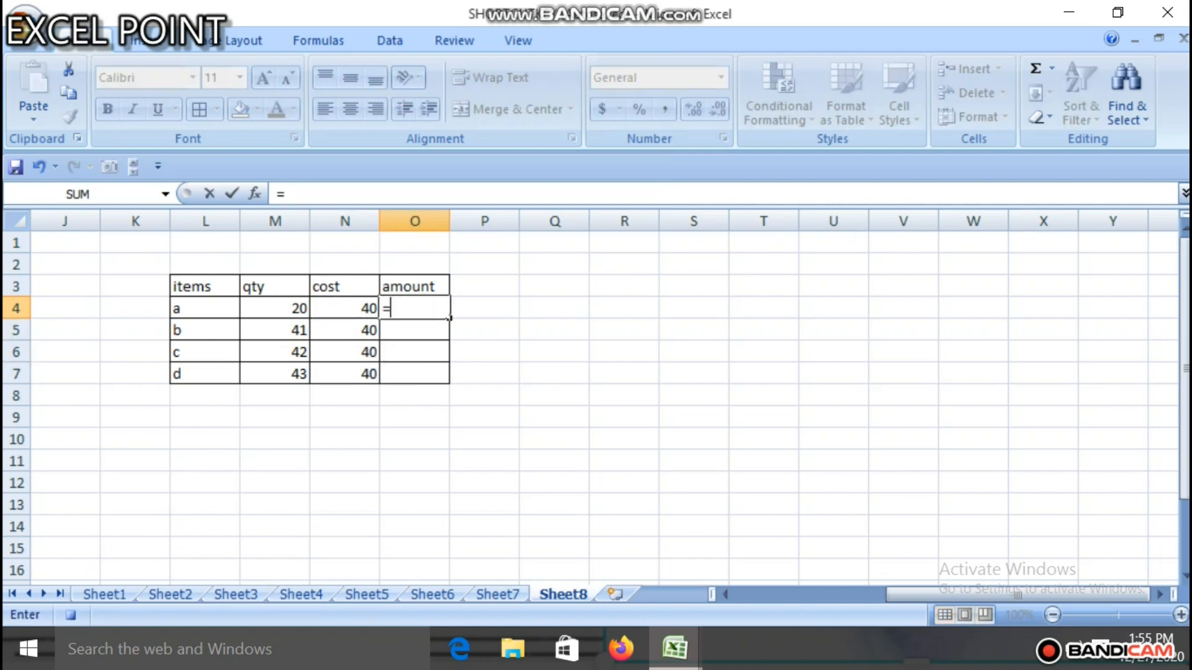
{"action": "key", "text": "Left"}
{"action": "key", "text": "Left"}
{"action": "type", "text": "*"}
{"action": "key", "text": "Left"}
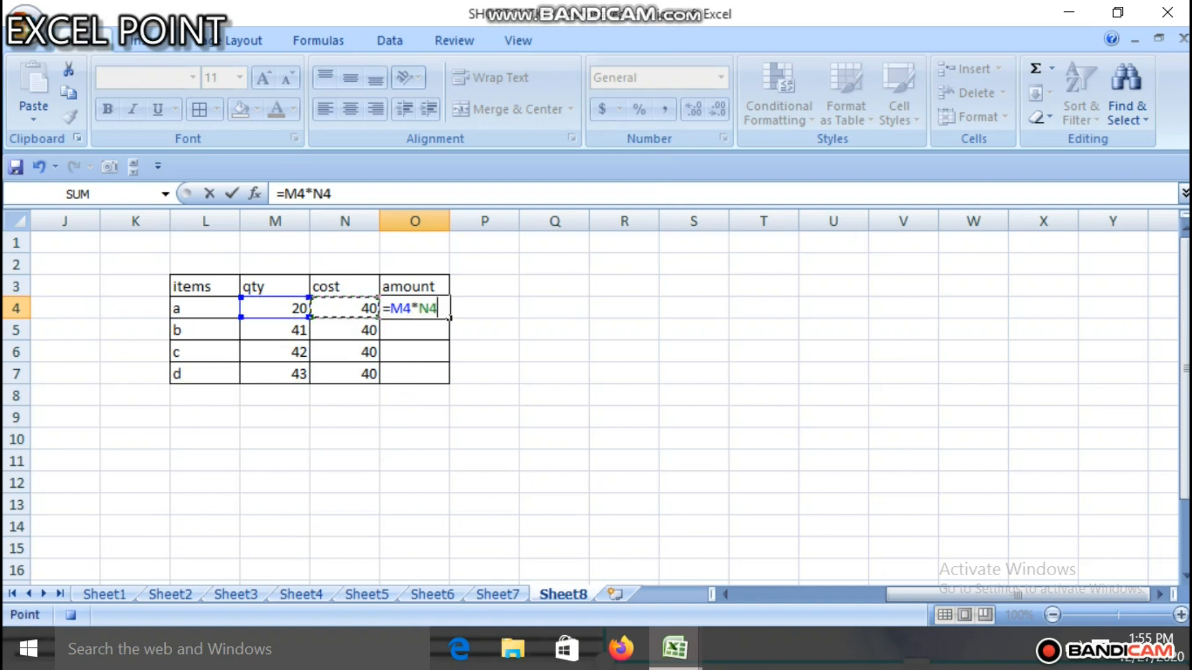
{"action": "key", "text": "Return"}
{"action": "key", "text": "Up"}
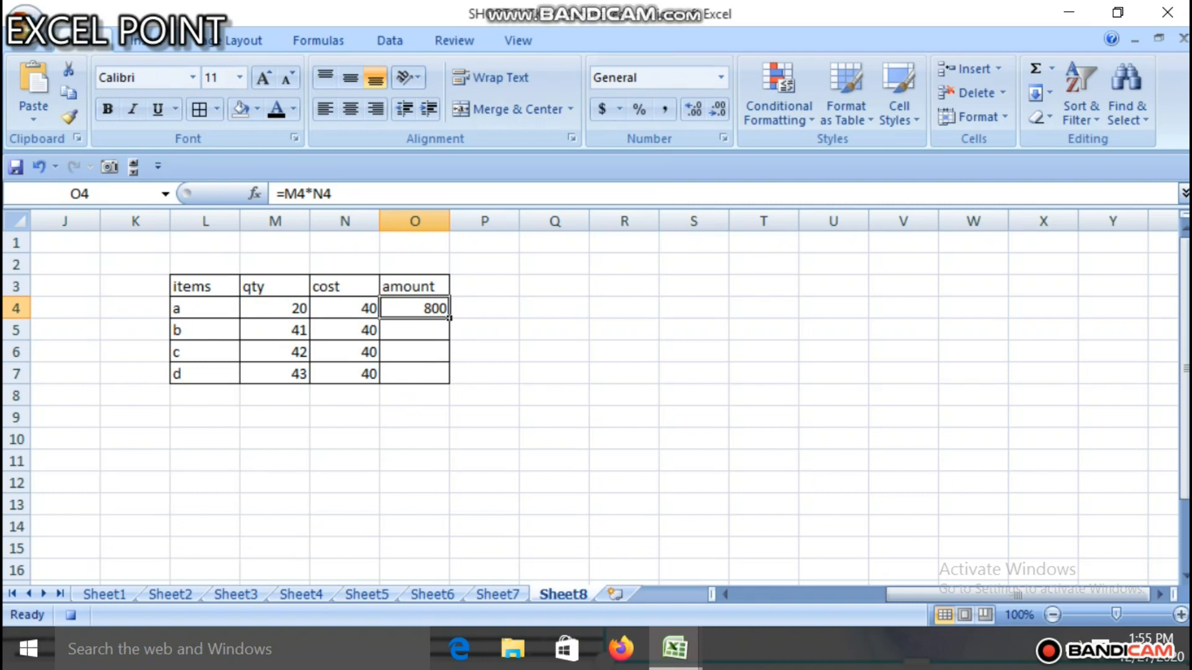
{"action": "left_click_drag", "start_coordinate": [448, 318], "coordinate": [449, 383]}
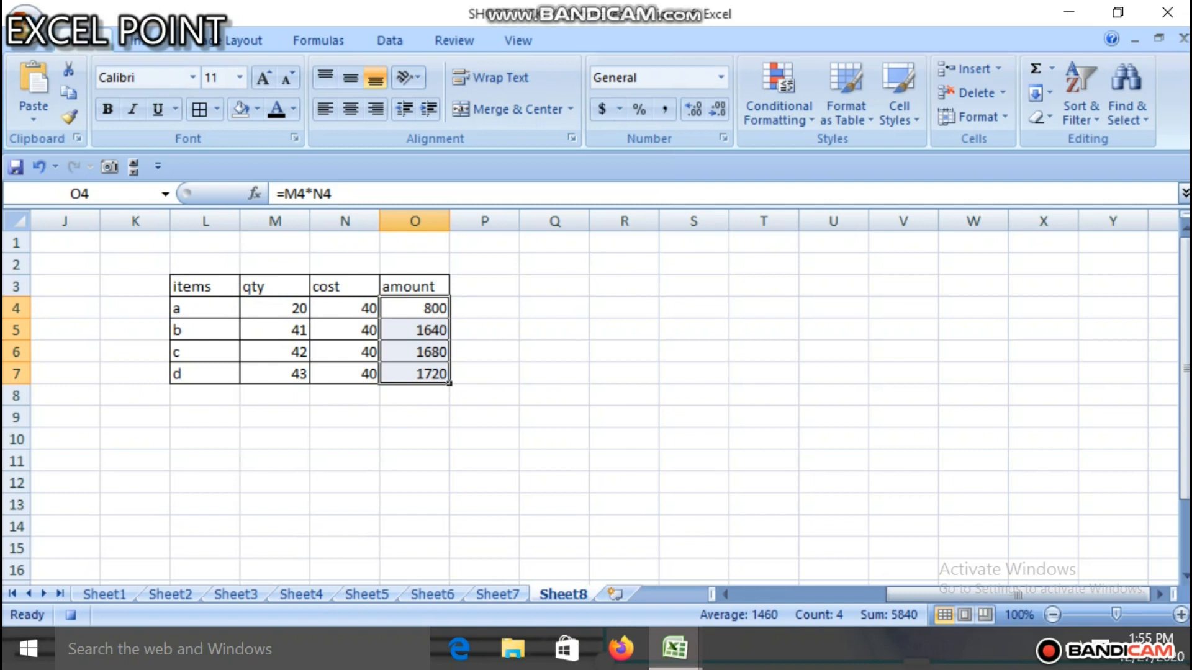
{"action": "left_click", "coordinate": [274, 418]}
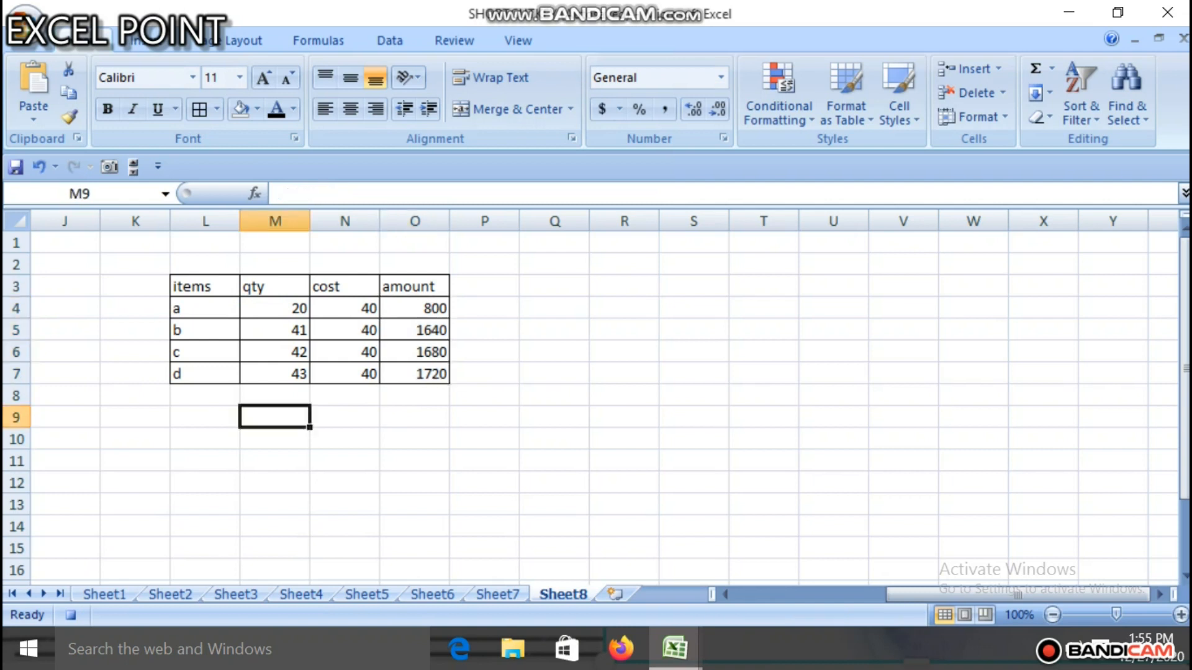
{"action": "type", "text": "subtotal"}
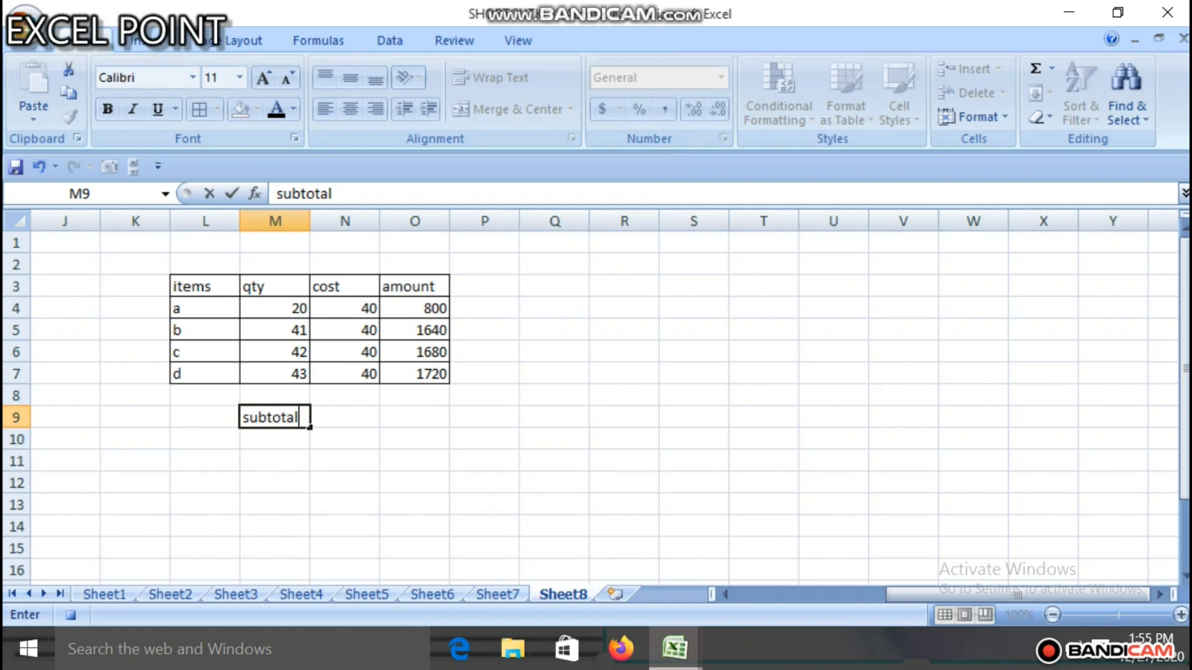
{"action": "key", "text": "BackSpace"}
{"action": "key", "text": "BackSpace"}
{"action": "key", "text": "BackSpace"}
{"action": "key", "text": "BackSpace"}
{"action": "key", "text": "BackSpace"}
{"action": "key", "text": "BackSpace"}
{"action": "key", "text": "BackSpace"}
{"action": "key", "text": "BackSpace"}
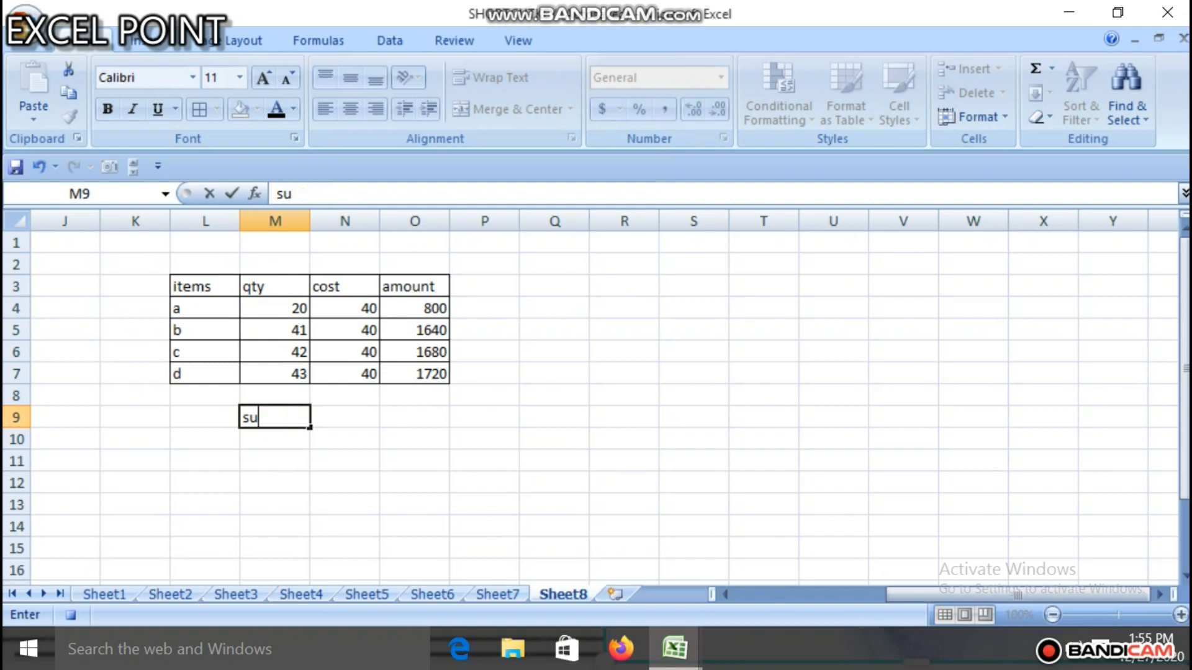
Step: Enter the label subtotal in cell L9
{"action": "key", "text": "Left"}
{"action": "type", "text": "subtotal"}
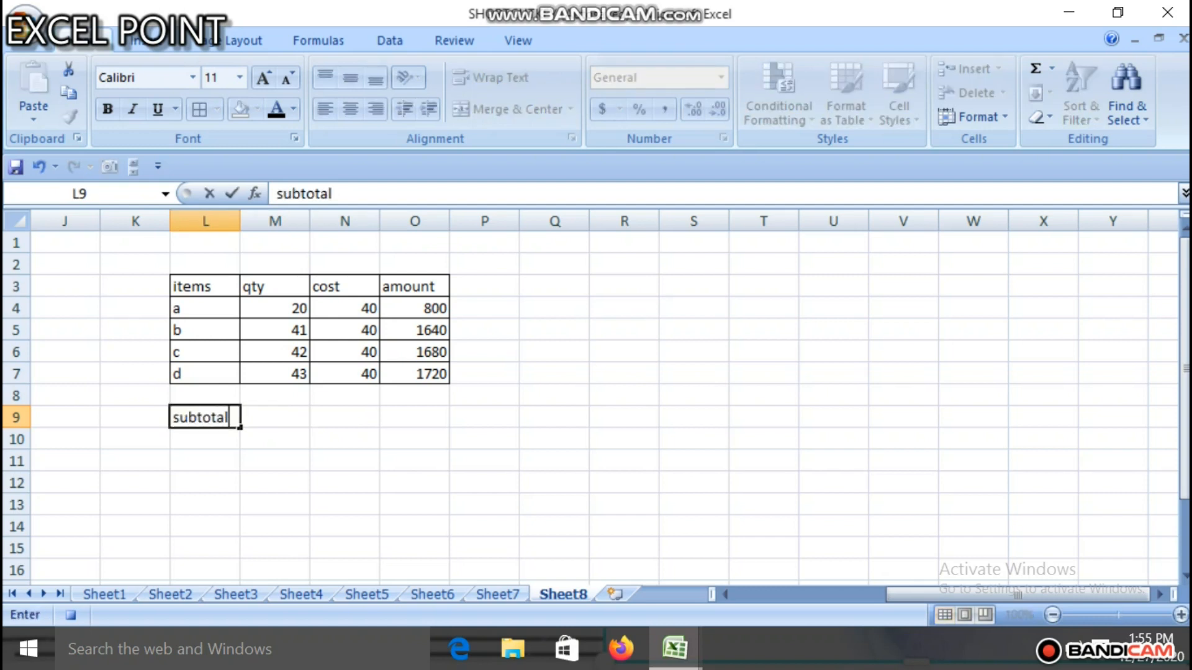
Step: Sum the qty column in M9 with AutoSum over M4:M8 and reselect that cell
{"action": "key", "text": "Right"}
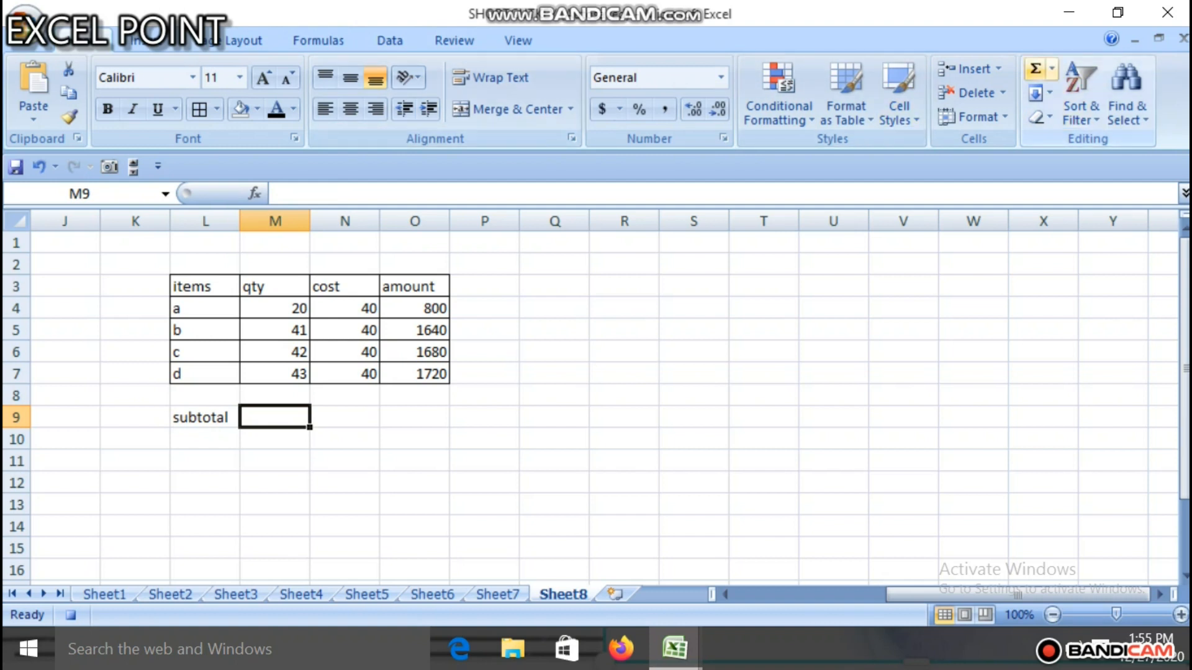
{"action": "left_click", "coordinate": [1034, 70]}
{"action": "key", "text": "Return"}
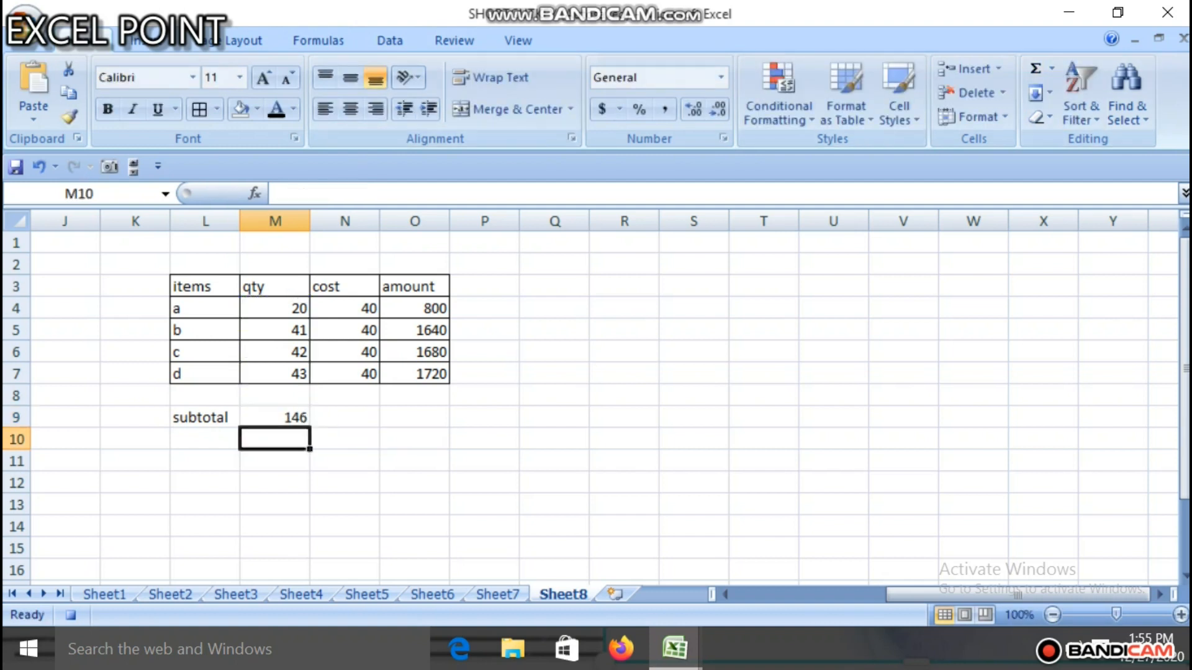
{"action": "left_click", "coordinate": [274, 417]}
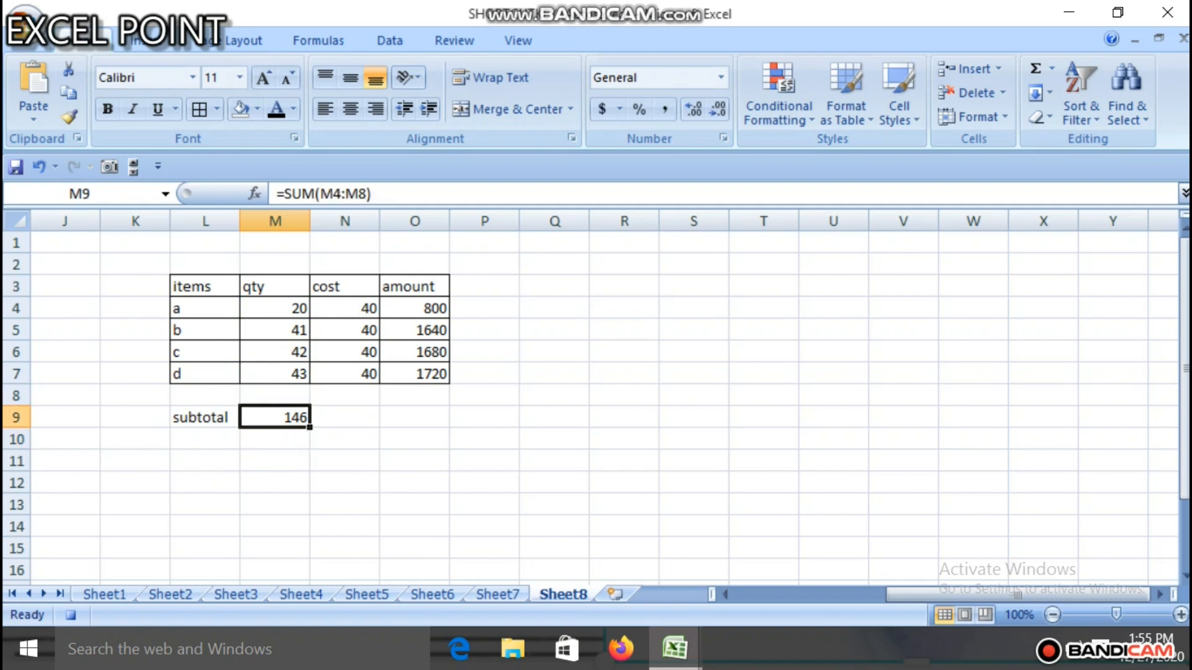
Step: Sum the amount column in cell O9 with AutoSum
{"action": "left_click", "coordinate": [414, 417]}
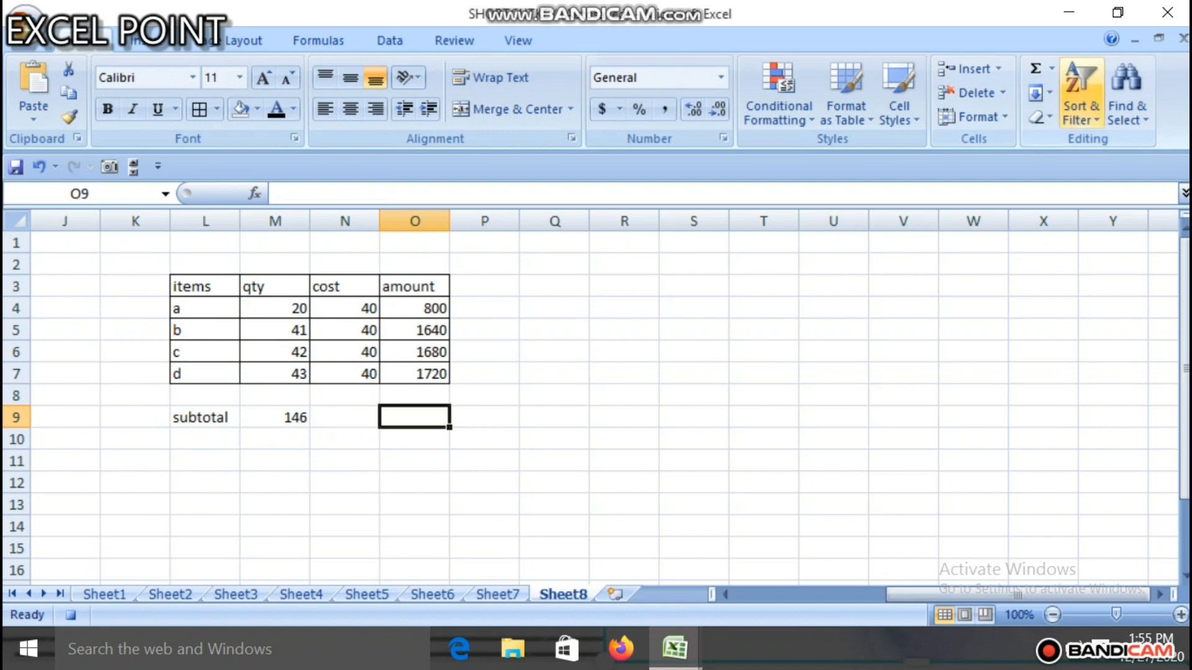
{"action": "left_click", "coordinate": [1035, 70]}
{"action": "key", "text": "Return"}
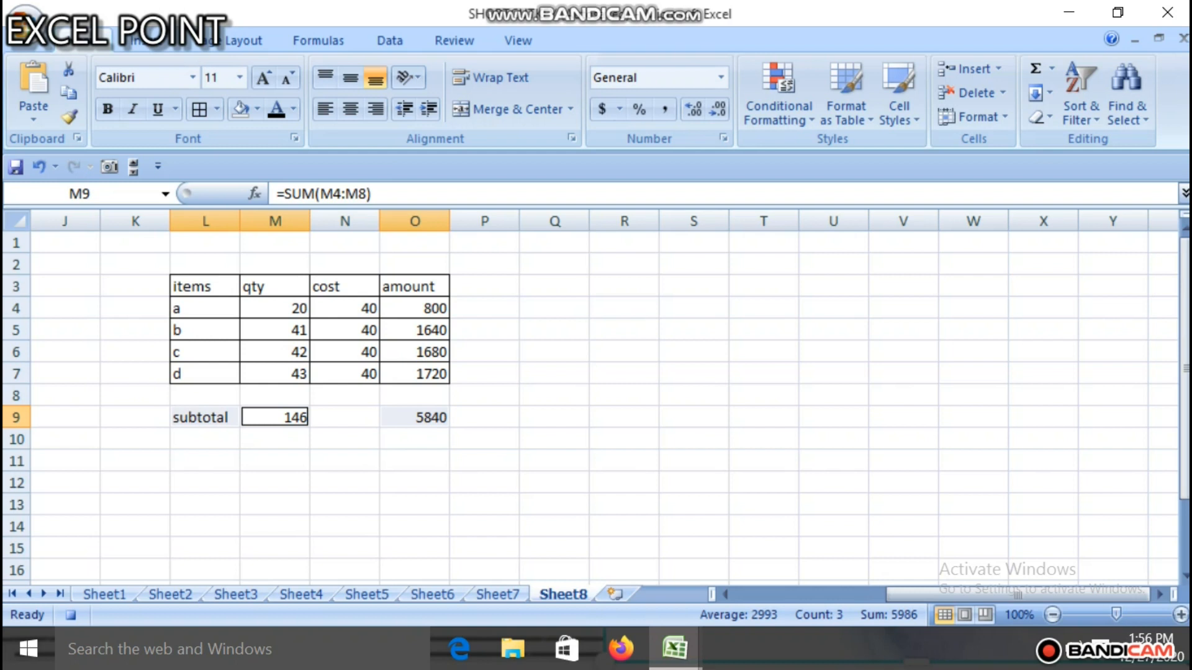
Step: Fill the subtotal cells L9, M9 and O9 with standard yellow
{"action": "left_click", "coordinate": [257, 109]}
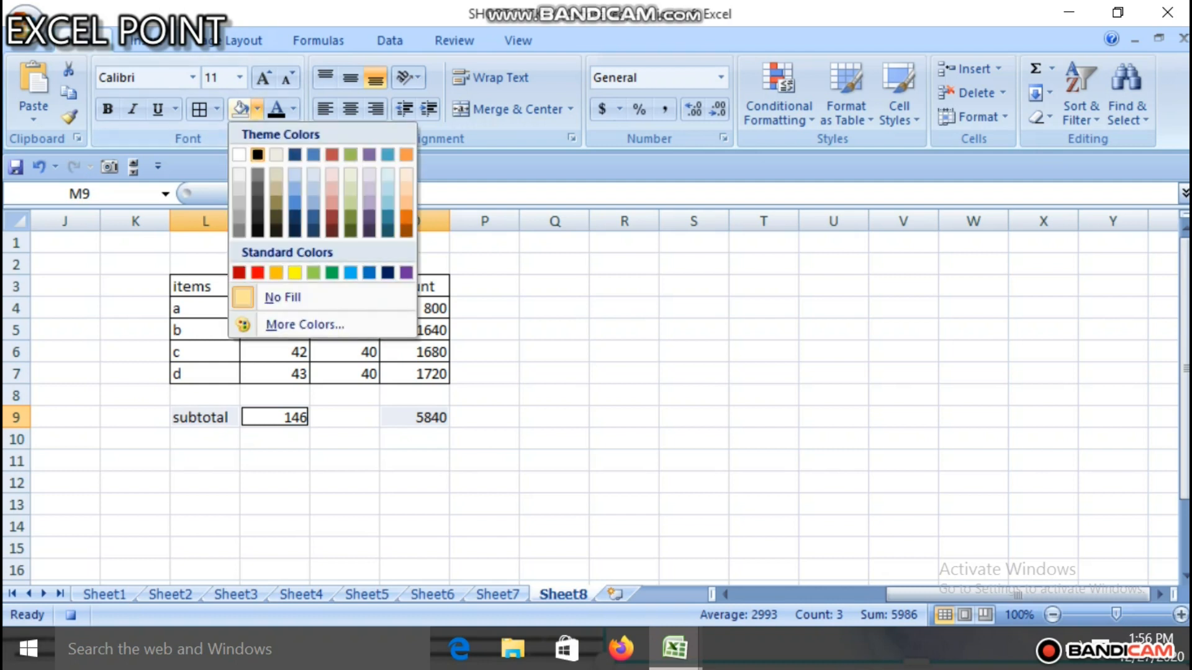
{"action": "left_click", "coordinate": [295, 272]}
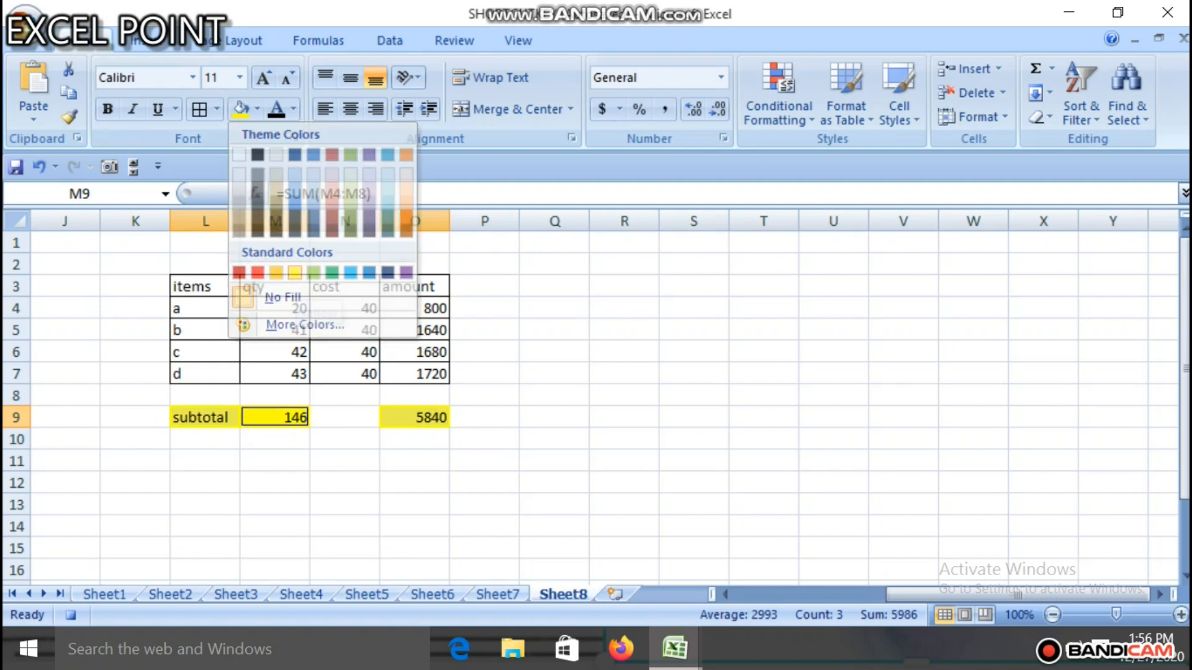
{"action": "left_click", "coordinate": [294, 281]}
Step: Fill the header cells L3:O3 with the same yellow and stop recording the macro
{"action": "left_click_drag", "start_coordinate": [204, 286], "coordinate": [415, 286]}
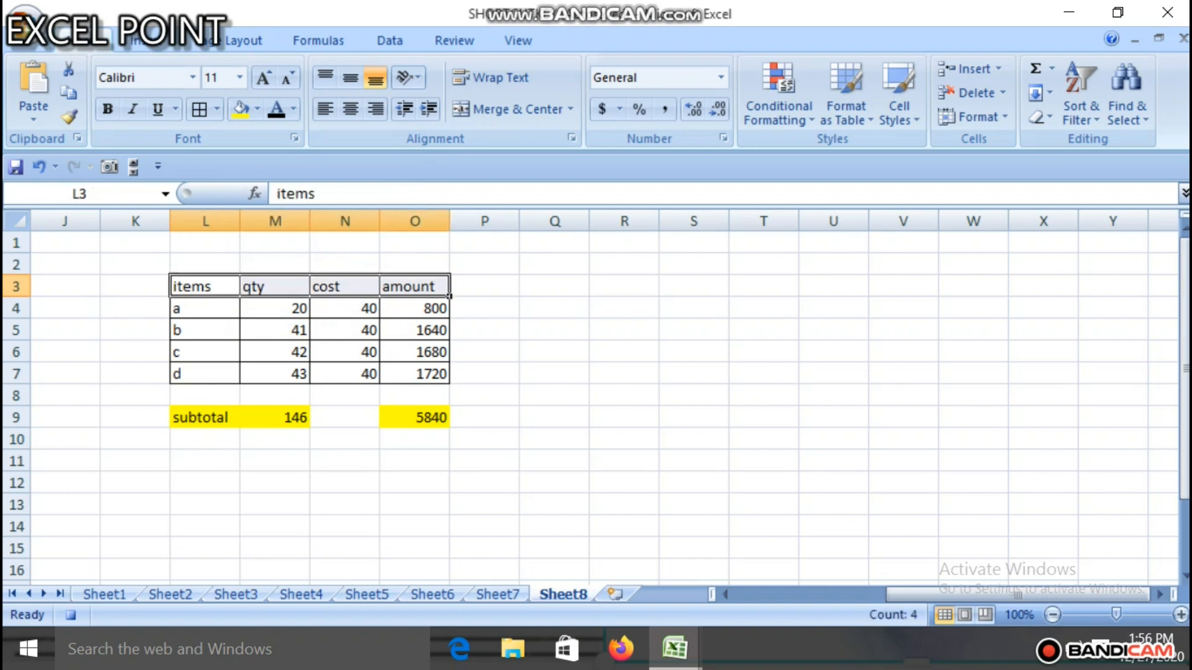
{"action": "left_click", "coordinate": [239, 109]}
{"action": "left_click", "coordinate": [344, 459]}
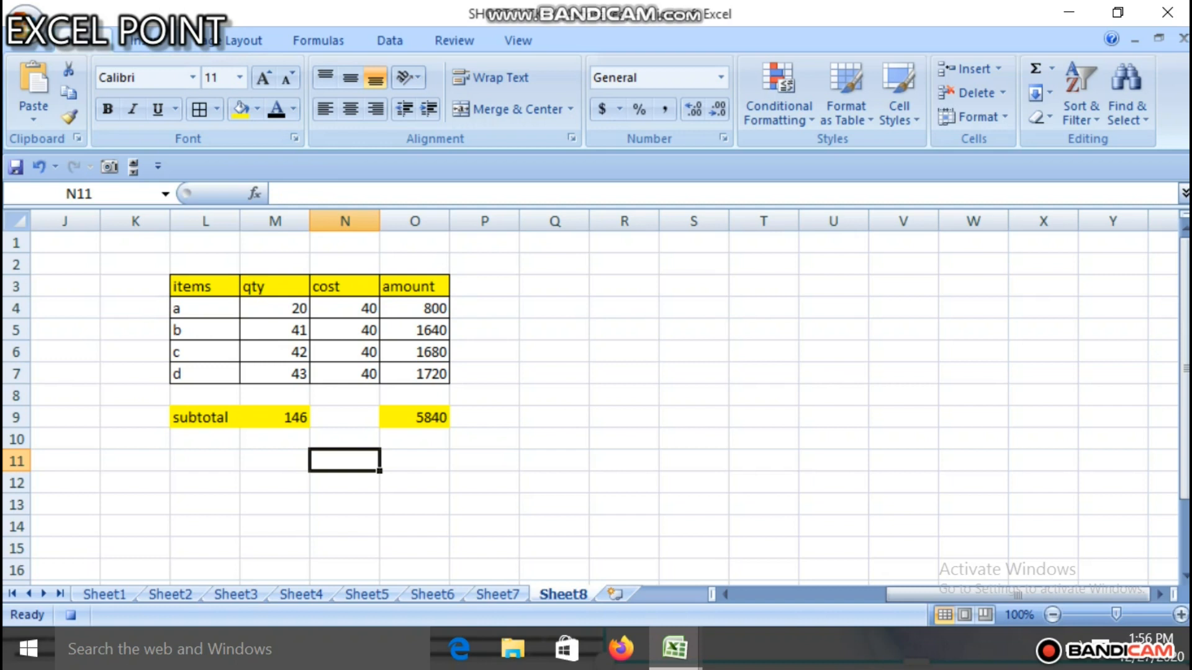
{"action": "left_click", "coordinate": [70, 615]}
Step: Clear the contents of the whole items table and subtotal row in L3:O9
{"action": "left_click_drag", "start_coordinate": [205, 286], "coordinate": [415, 418]}
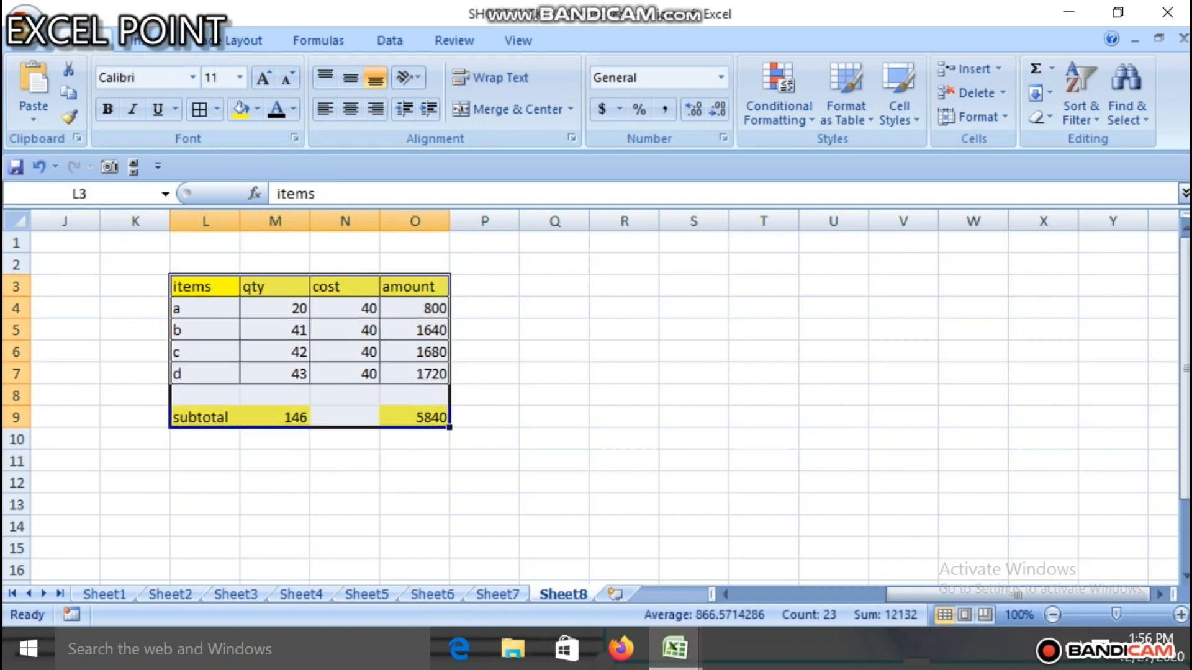
{"action": "key", "text": "Delete"}
{"action": "left_click", "coordinate": [555, 373]}
Step: Remove all borders from the emptied table in L3:O7 with Erase Border
{"action": "left_click", "coordinate": [237, 294]}
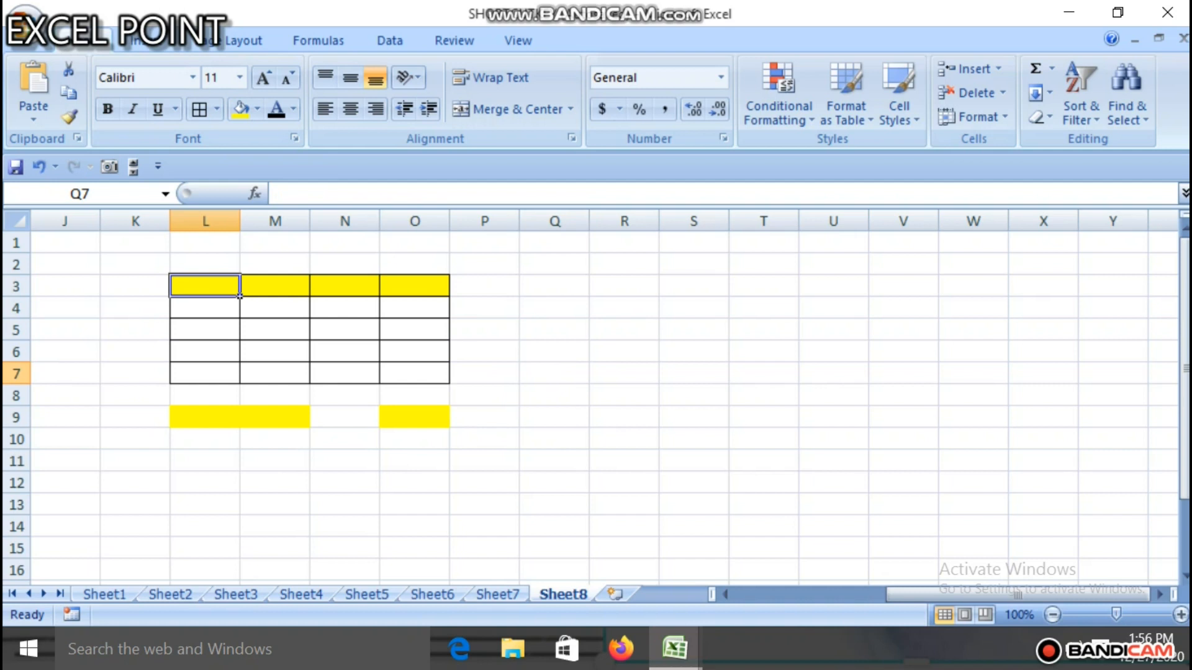
{"action": "left_click_drag", "start_coordinate": [240, 295], "coordinate": [447, 380]}
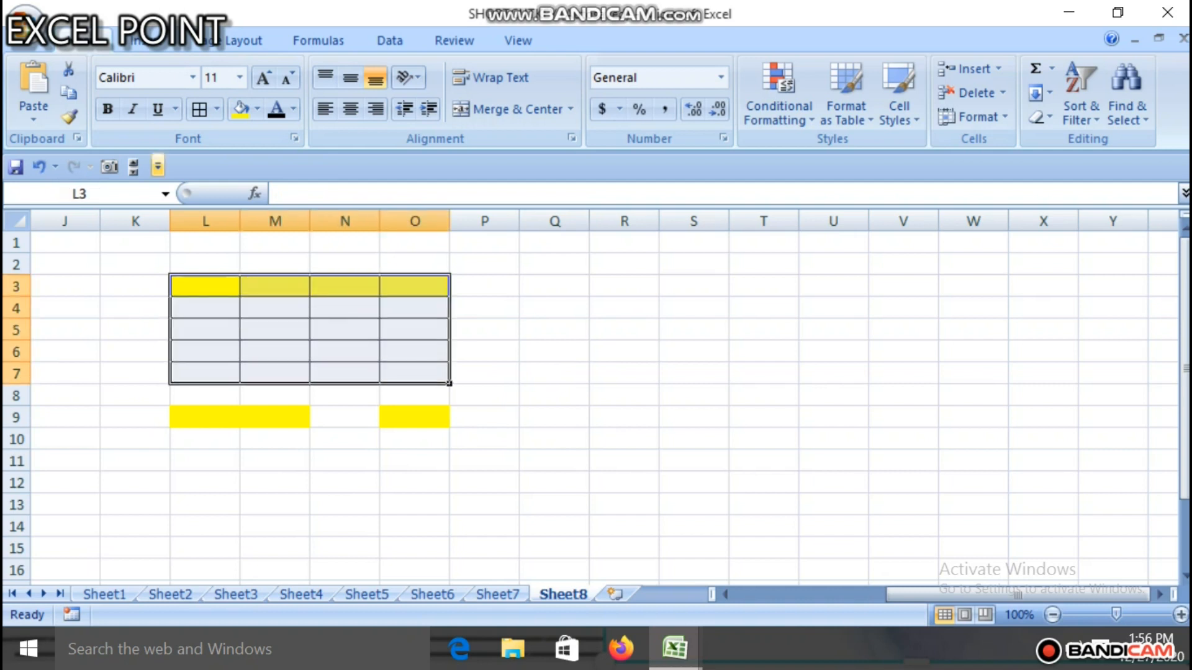
{"action": "left_click", "coordinate": [216, 110]}
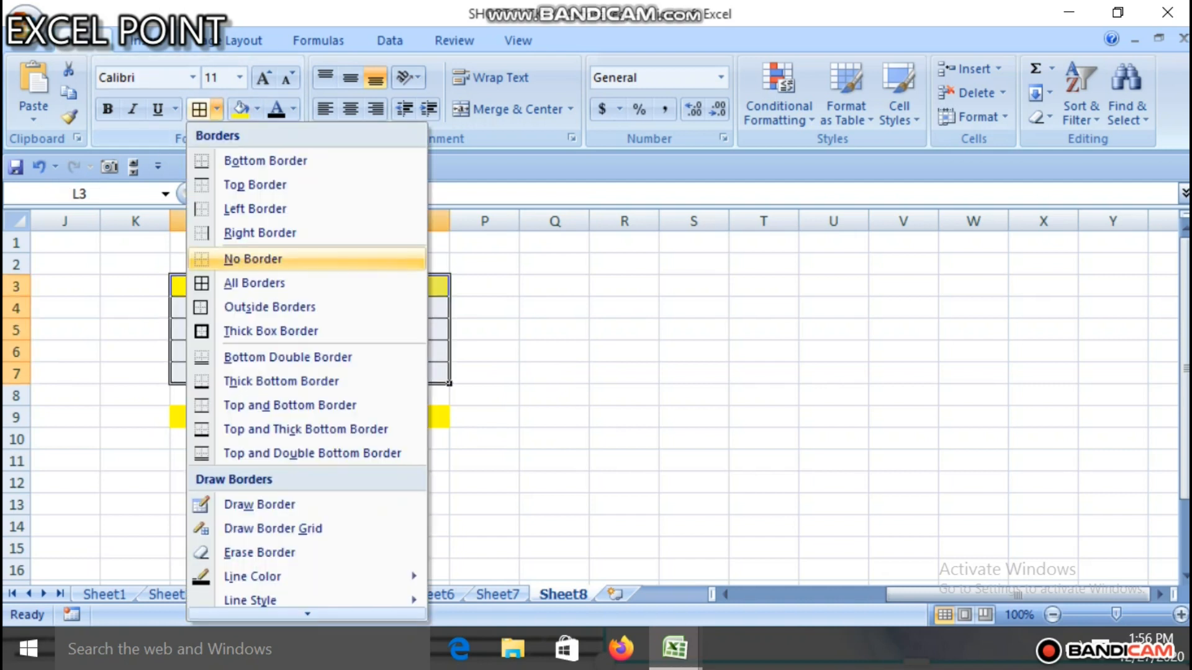
{"action": "left_click", "coordinate": [260, 553]}
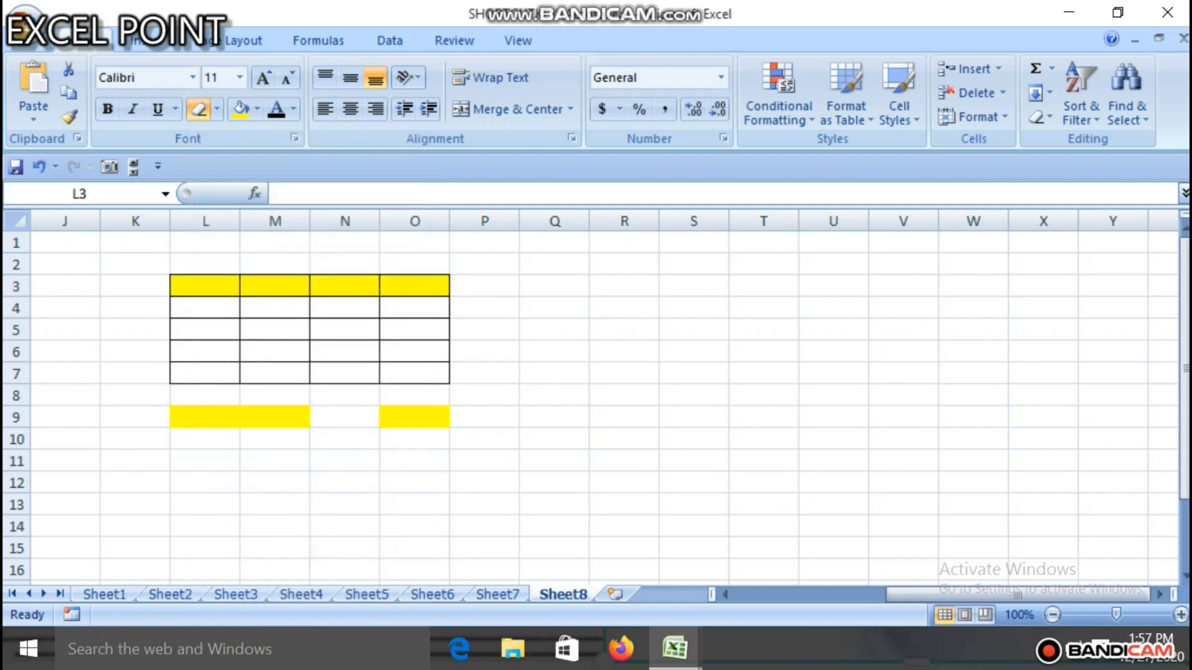
{"action": "left_click_drag", "start_coordinate": [438, 356], "coordinate": [442, 377]}
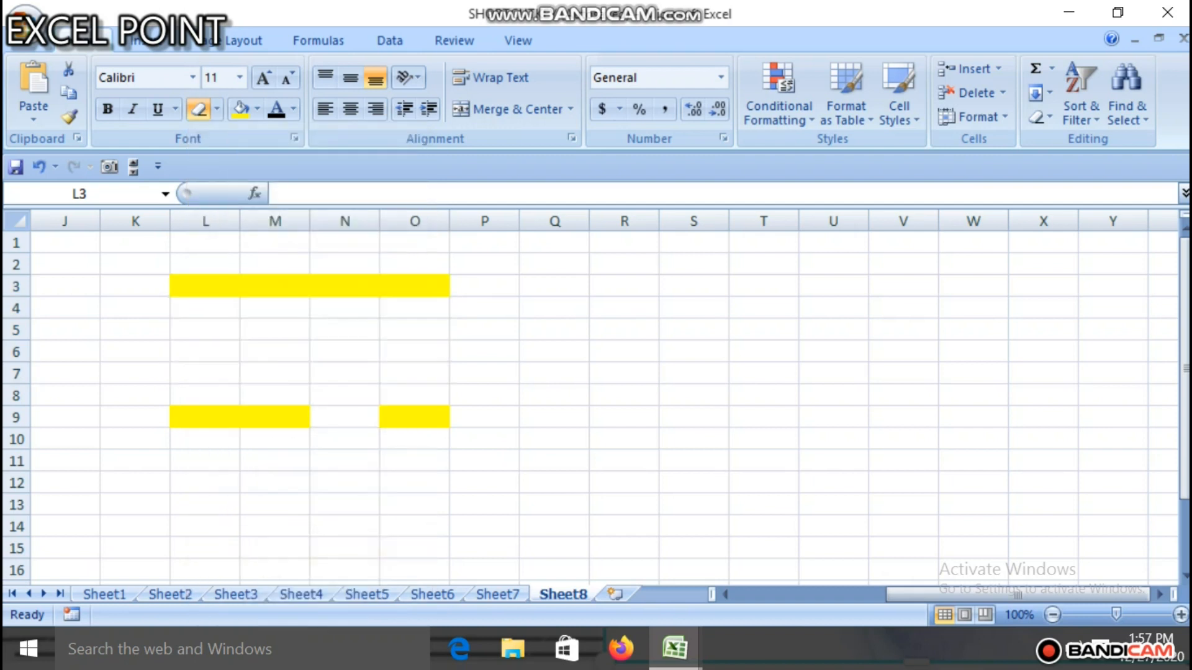
Step: Remove the yellow fill from the header row L3:O3 and the subtotal row L9:O9 by setting No Fill
{"action": "mouse_move", "coordinate": [181, 288]}
{"action": "left_mouse_down"}
{"action": "mouse_move", "coordinate": [368, 270]}
{"action": "mouse_move", "coordinate": [437, 288]}
{"action": "left_mouse_up"}
{"action": "left_click", "coordinate": [257, 109]}
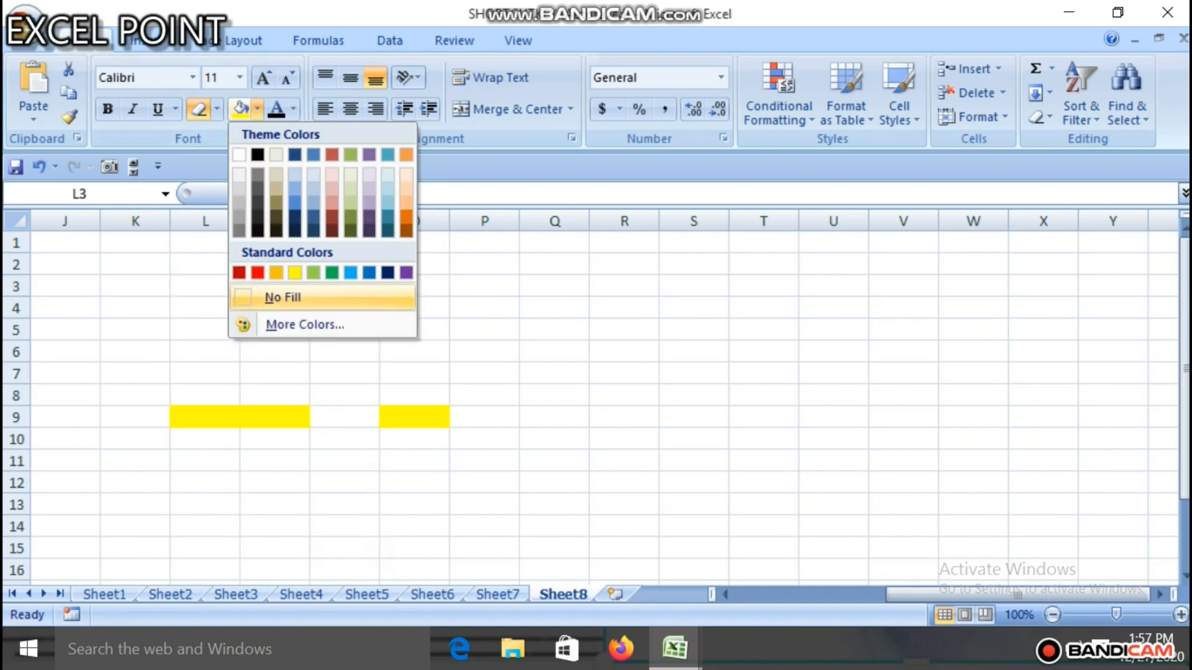
{"action": "left_click", "coordinate": [323, 297]}
{"action": "left_click_drag", "start_coordinate": [275, 417], "coordinate": [515, 419]}
{"action": "left_click_drag", "start_coordinate": [205, 417], "coordinate": [414, 417]}
{"action": "left_click", "coordinate": [240, 109]}
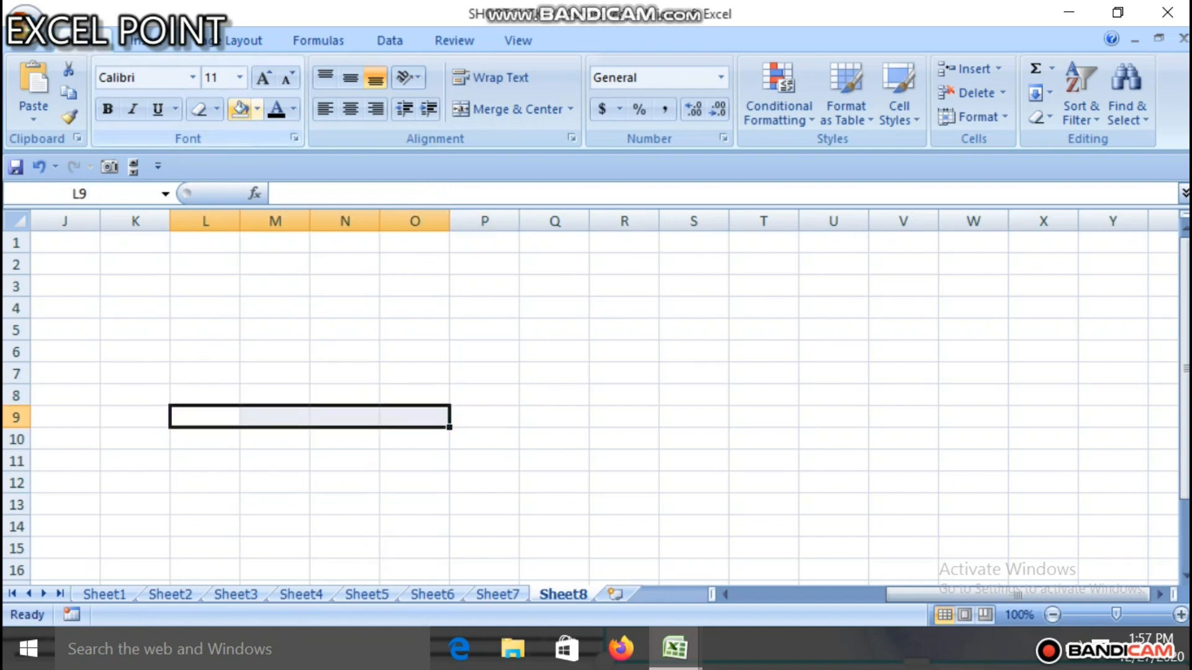
Step: Run the recorded firstmacro on the empty sheet to rebuild the items table
{"action": "left_click", "coordinate": [275, 308]}
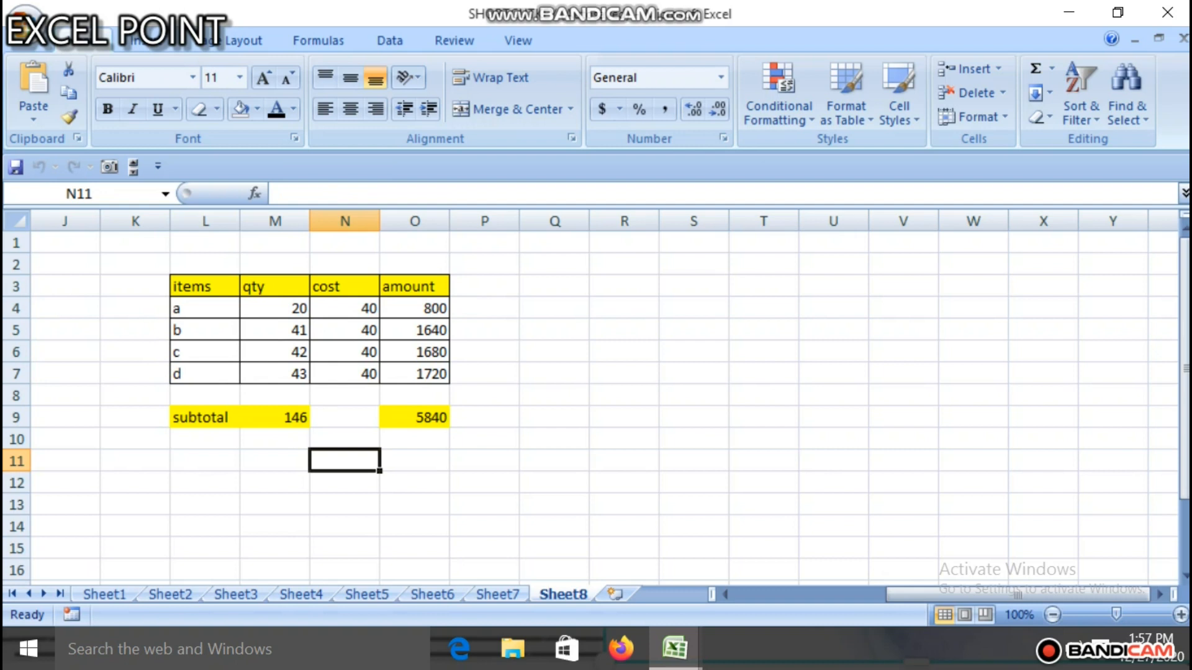
{"action": "left_click", "coordinate": [205, 286]}
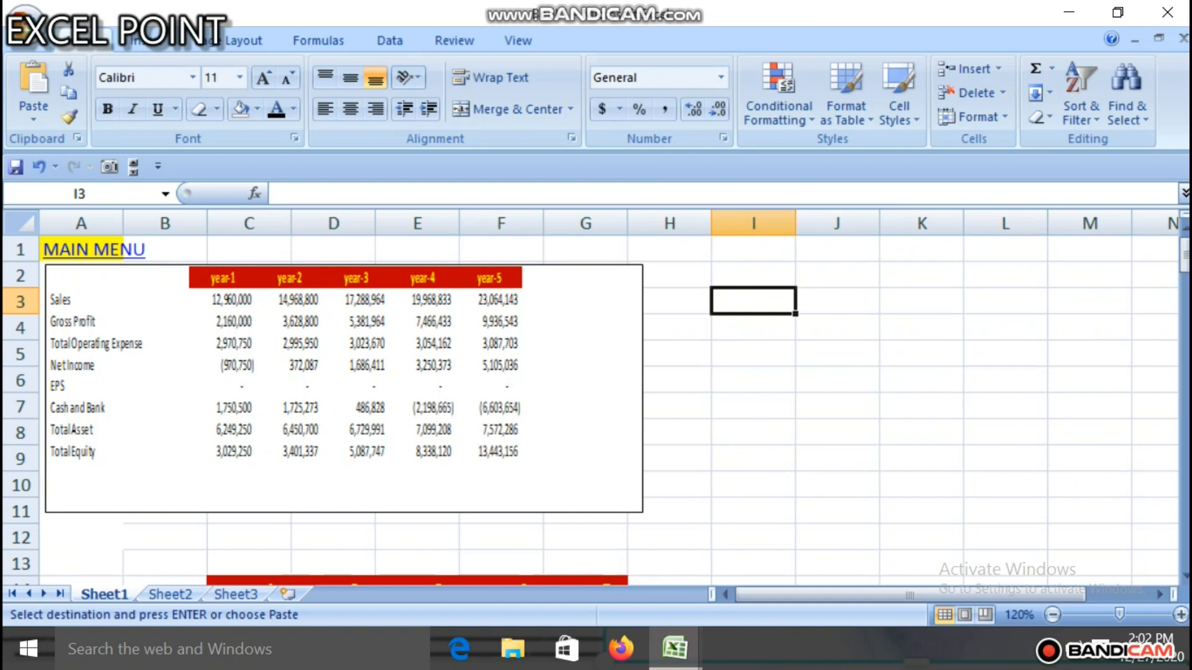
{"action": "left_click_drag", "start_coordinate": [1184, 254], "coordinate": [1184, 374]}
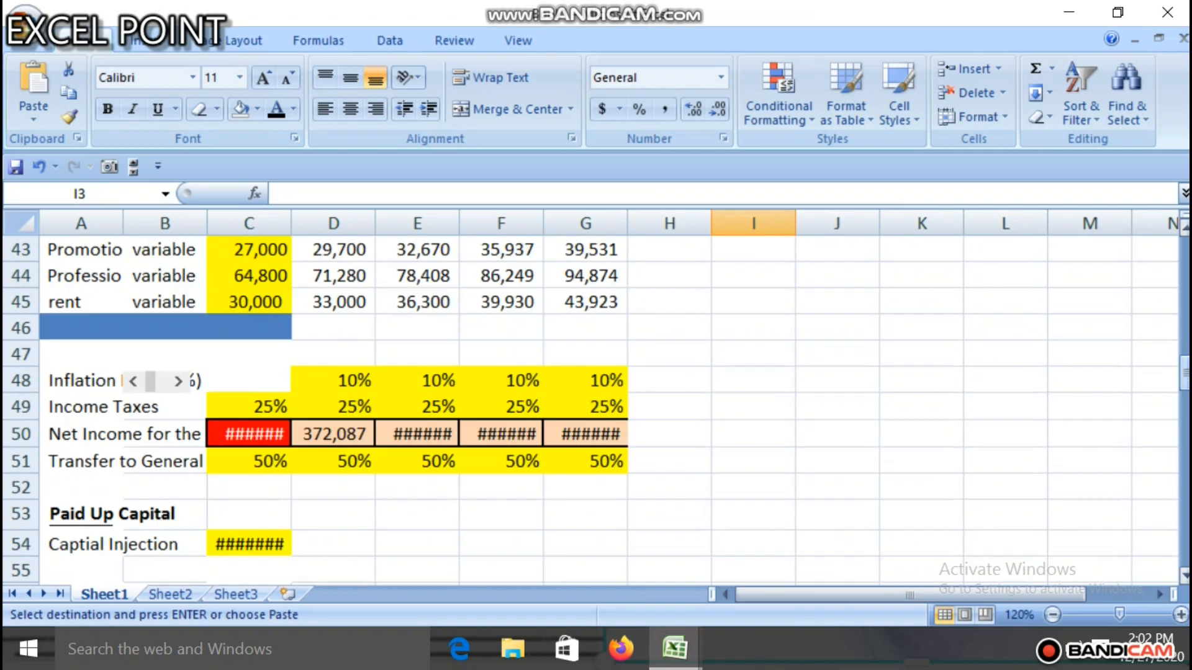
{"action": "left_click_drag", "start_coordinate": [1184, 373], "coordinate": [1184, 257]}
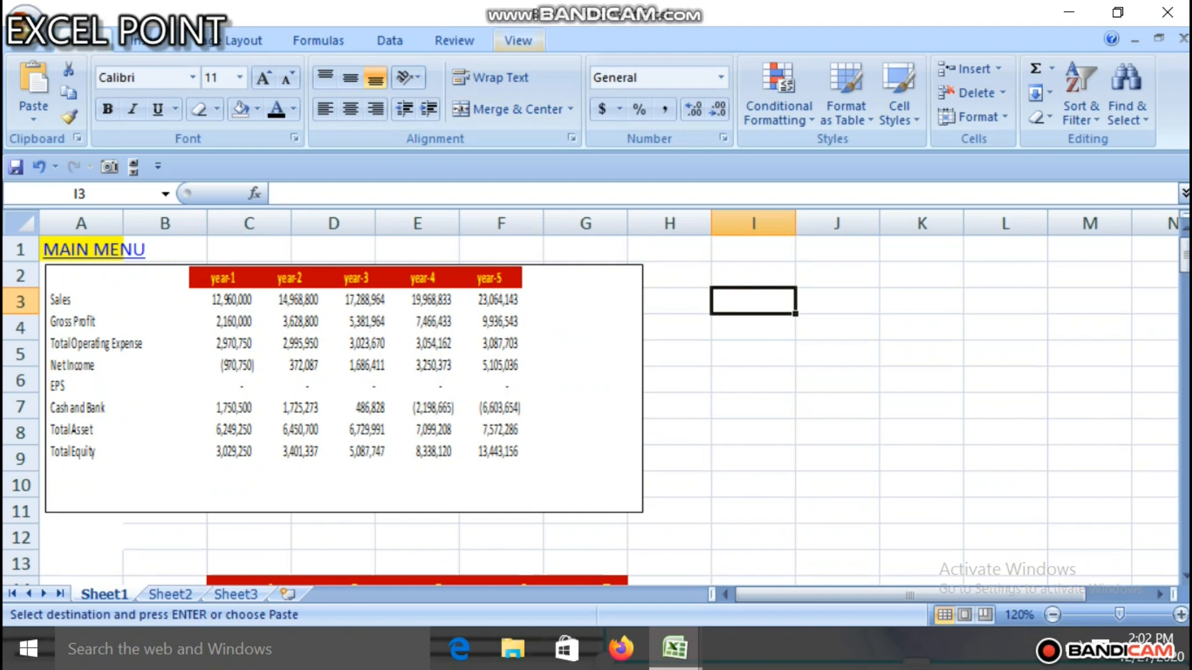
{"action": "left_click_drag", "start_coordinate": [1184, 251], "coordinate": [1184, 286]}
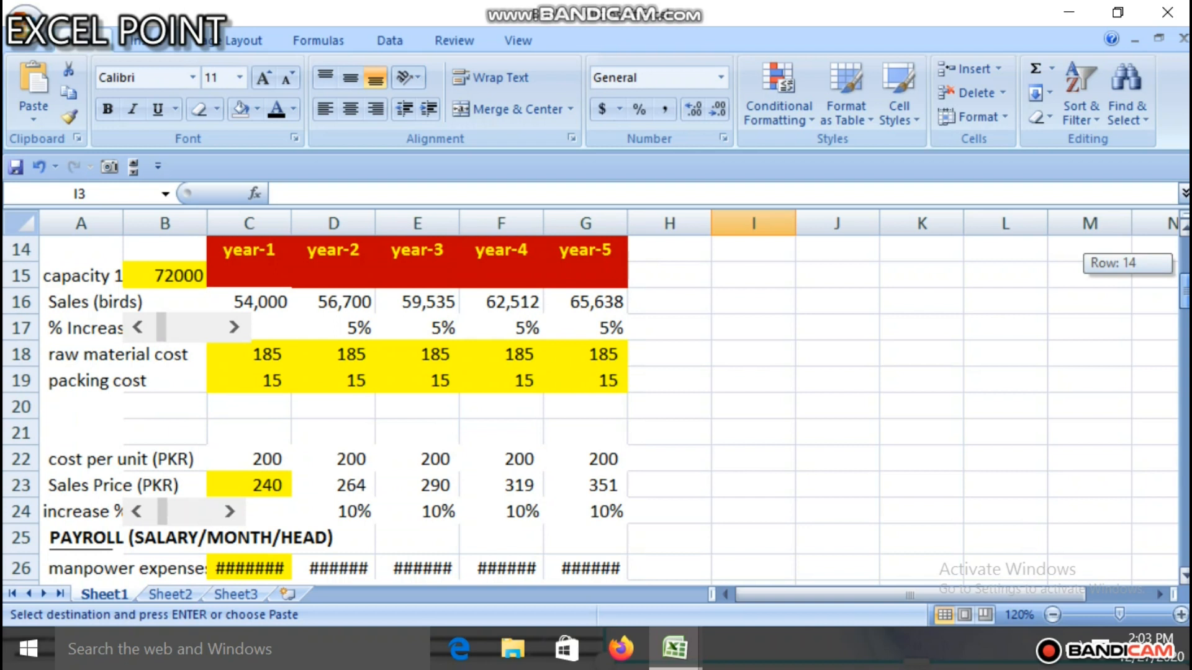
{"action": "left_click_drag", "start_coordinate": [1184, 286], "coordinate": [1184, 252]}
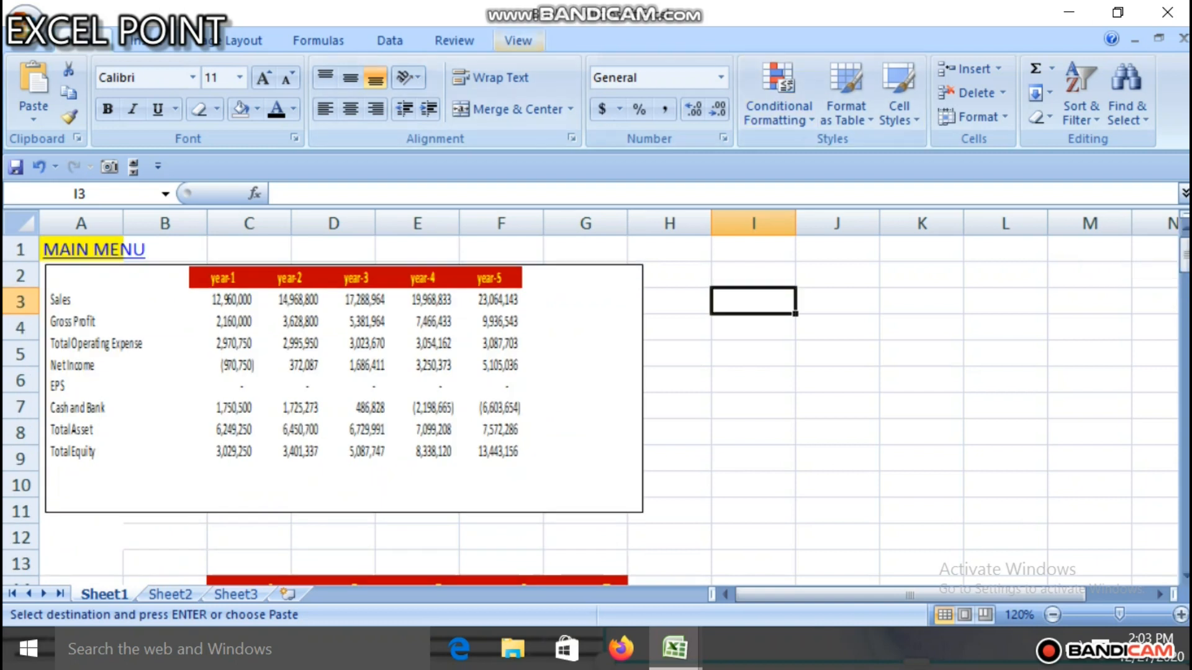
Step: Start recording a macro named salaryhead with shortcut letter g, stored in the Personal Macro Workbook
{"action": "left_click", "coordinate": [517, 40]}
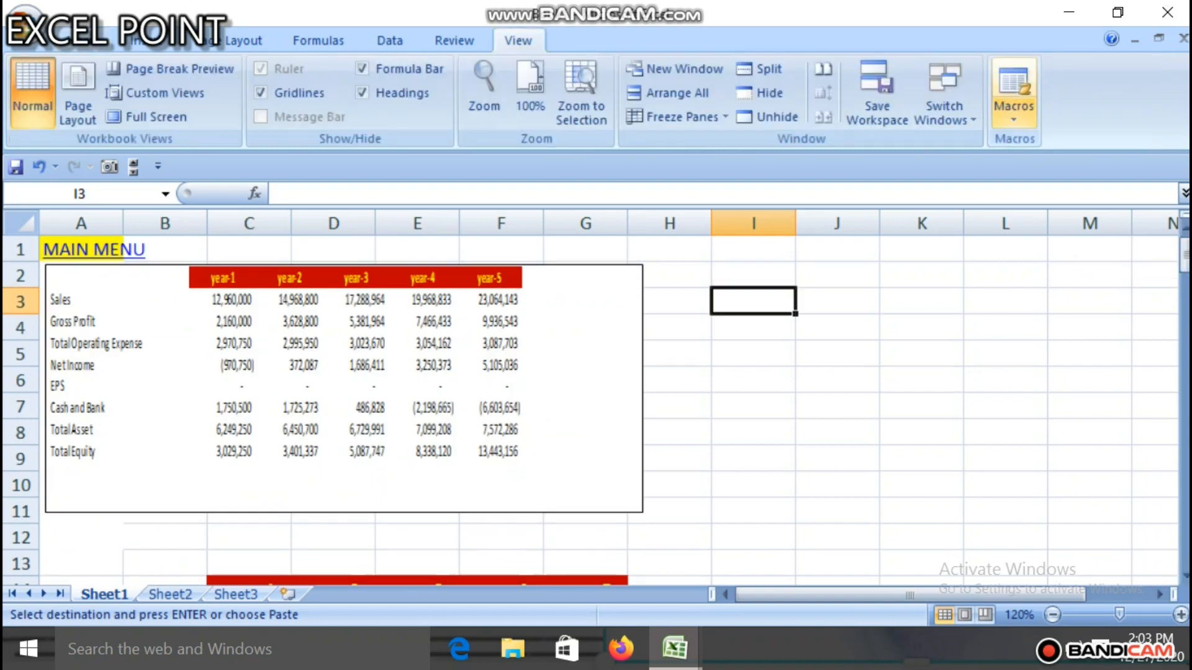
{"action": "left_click", "coordinate": [1014, 93]}
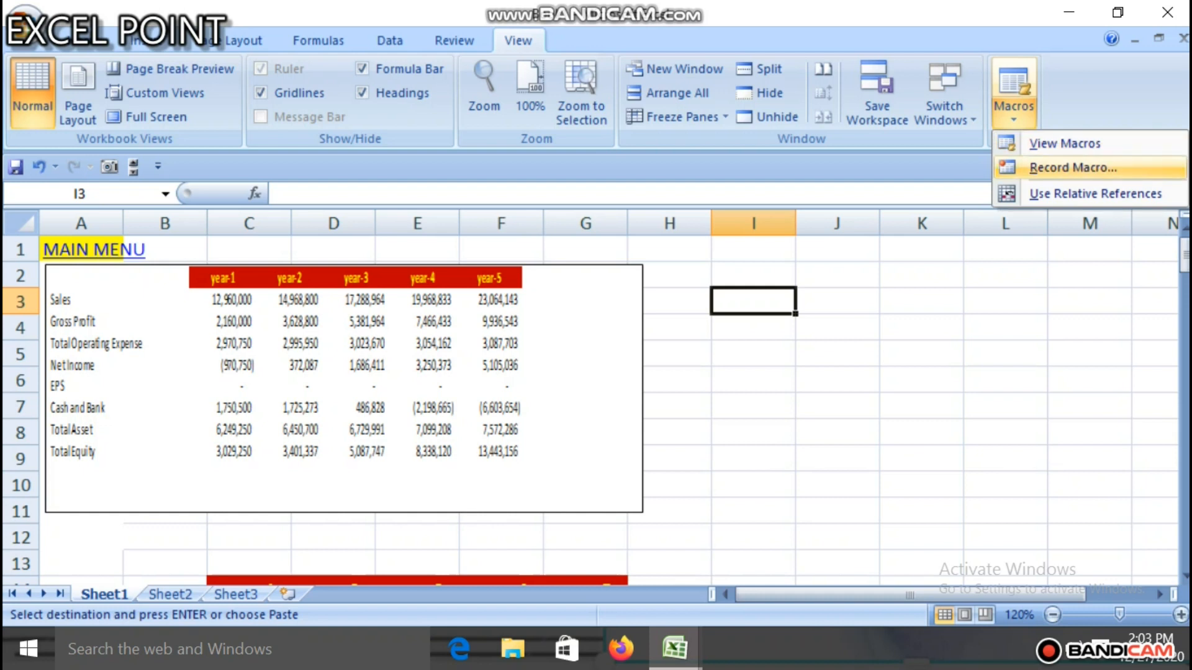
{"action": "left_click", "coordinate": [1073, 168]}
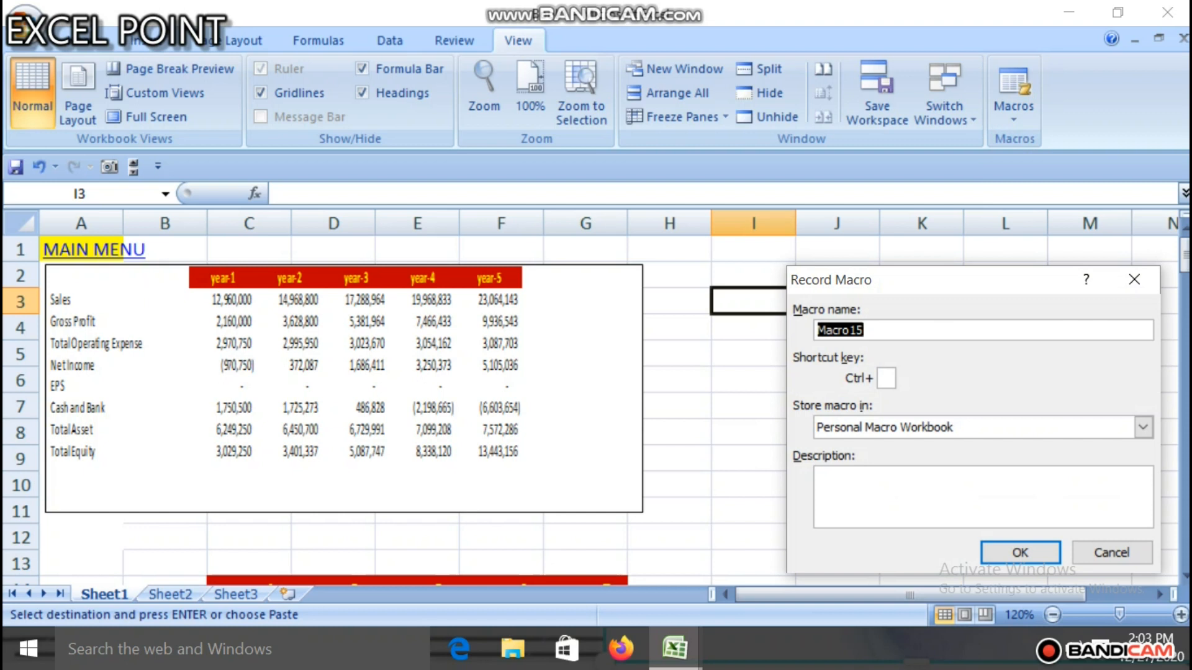
{"action": "type", "text": "salaryhead"}
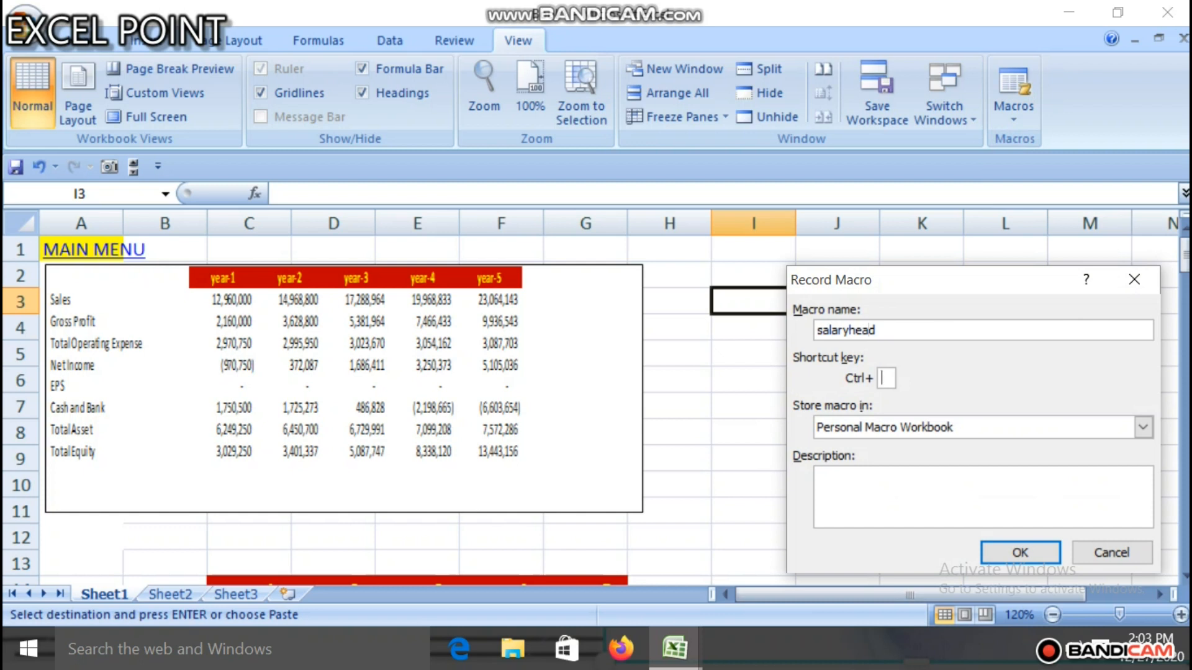
{"action": "type", "text": "g"}
{"action": "left_click", "coordinate": [1019, 552]}
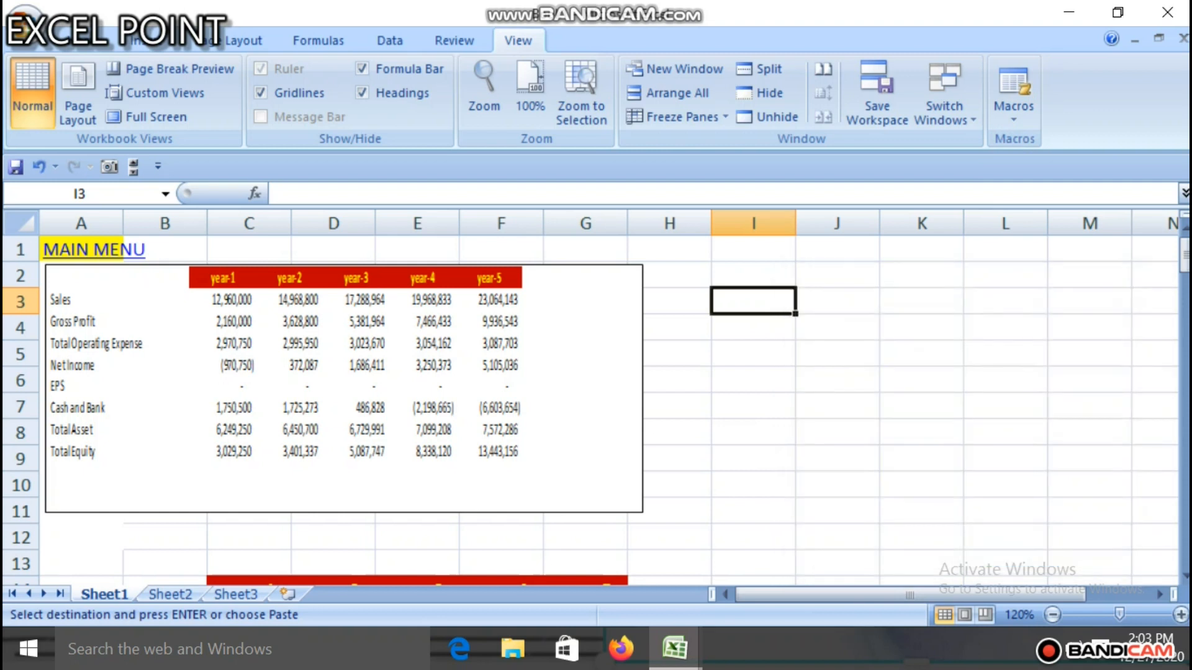
Step: Record the selection of the PAYROLL (SALARY/MONTH/HEAD) heading in A25, then stop recording the macro
{"action": "left_click_drag", "start_coordinate": [1184, 254], "coordinate": [1184, 301]}
{"action": "left_click", "coordinate": [78, 461]}
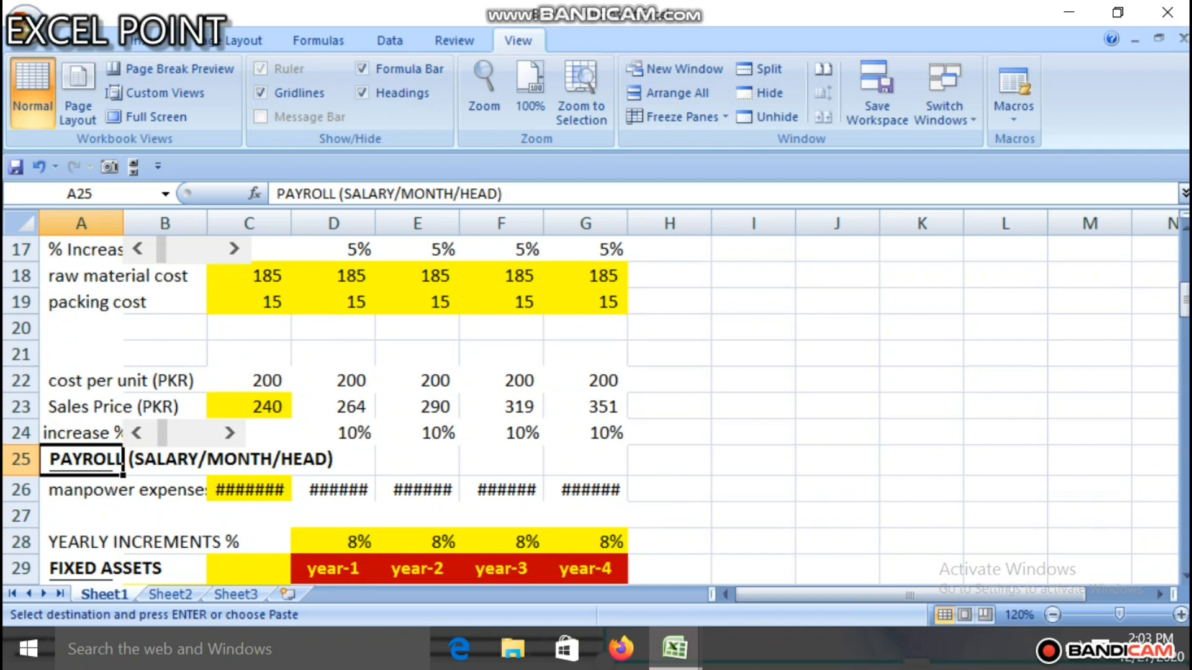
{"action": "left_click", "coordinate": [1014, 110]}
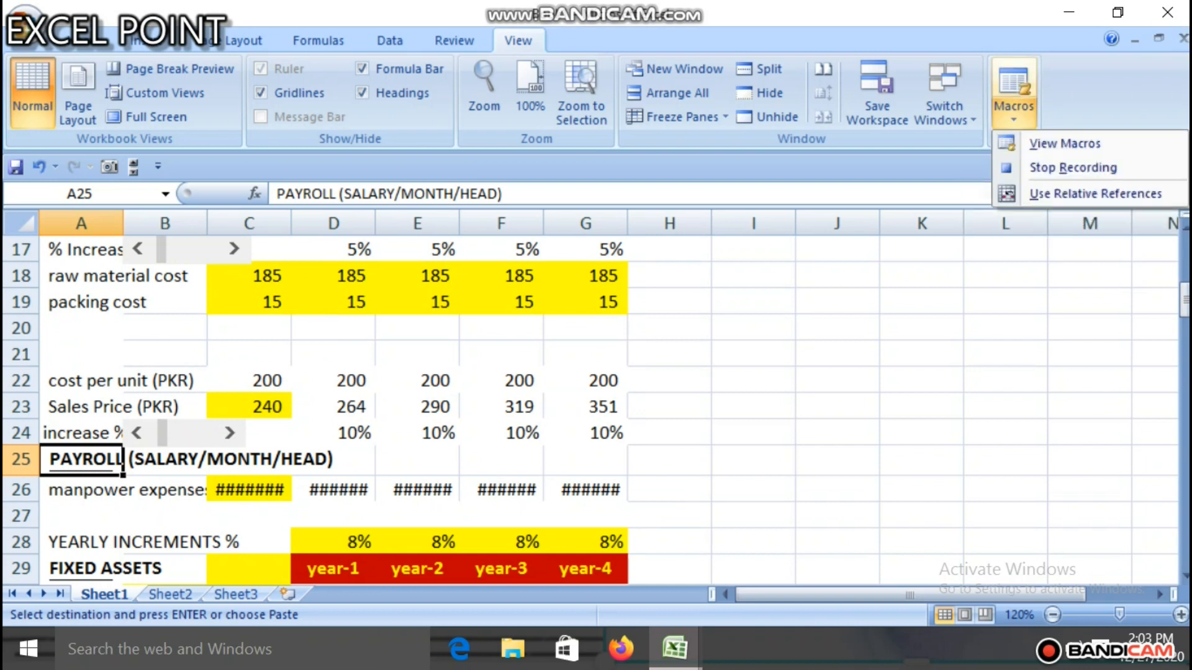
{"action": "left_click", "coordinate": [1067, 166]}
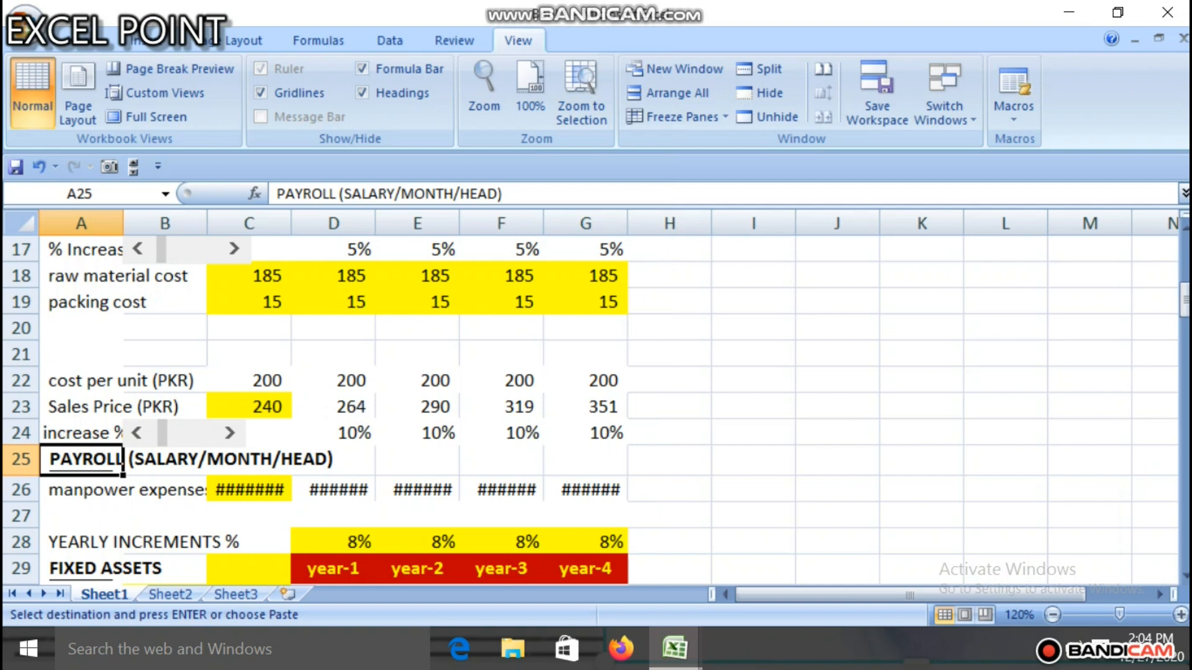
Step: Insert a rounded rectangle about 0.81 by 0.32 inches around I3, beside the yearly summary table
{"action": "left_click_drag", "start_coordinate": [1184, 300], "coordinate": [1184, 254]}
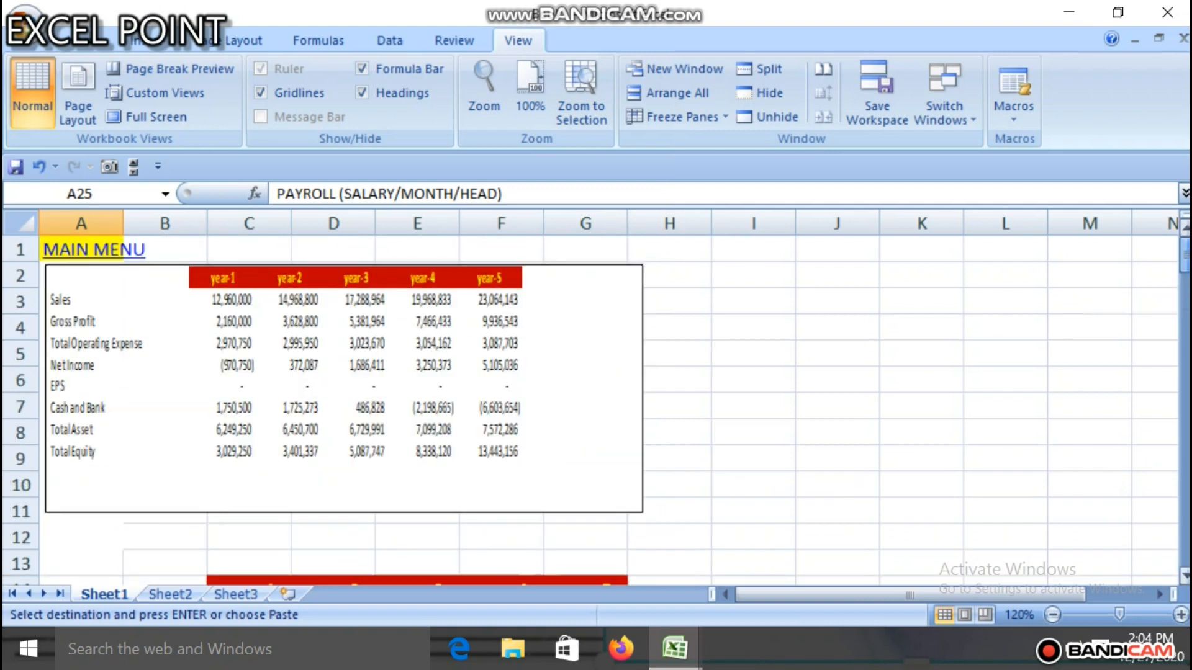
{"action": "left_click", "coordinate": [753, 301]}
{"action": "left_click_drag", "start_coordinate": [753, 301], "coordinate": [835, 301]}
{"action": "left_click", "coordinate": [753, 301]}
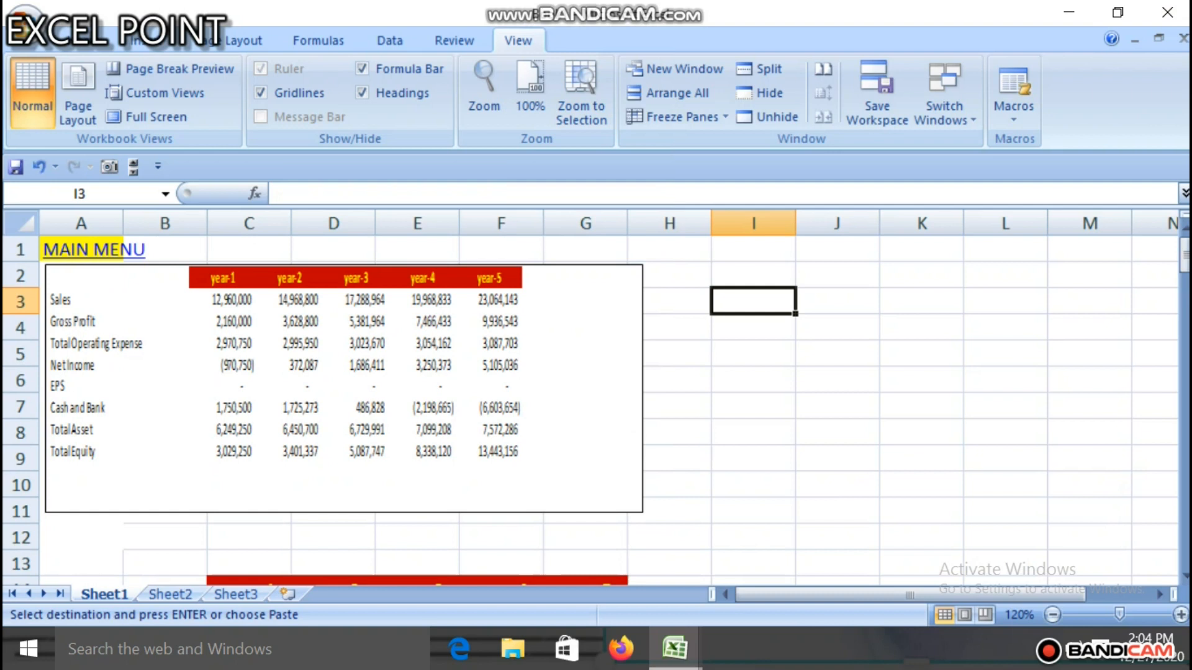
{"action": "left_click", "coordinate": [147, 41]}
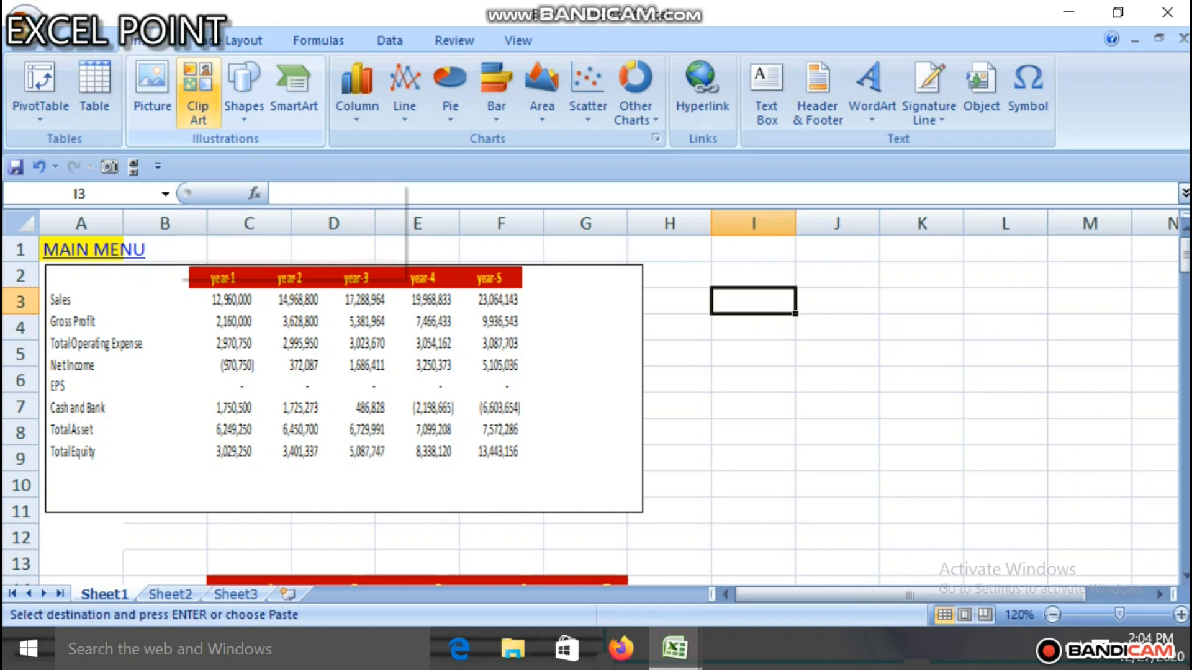
{"action": "left_click", "coordinate": [243, 94]}
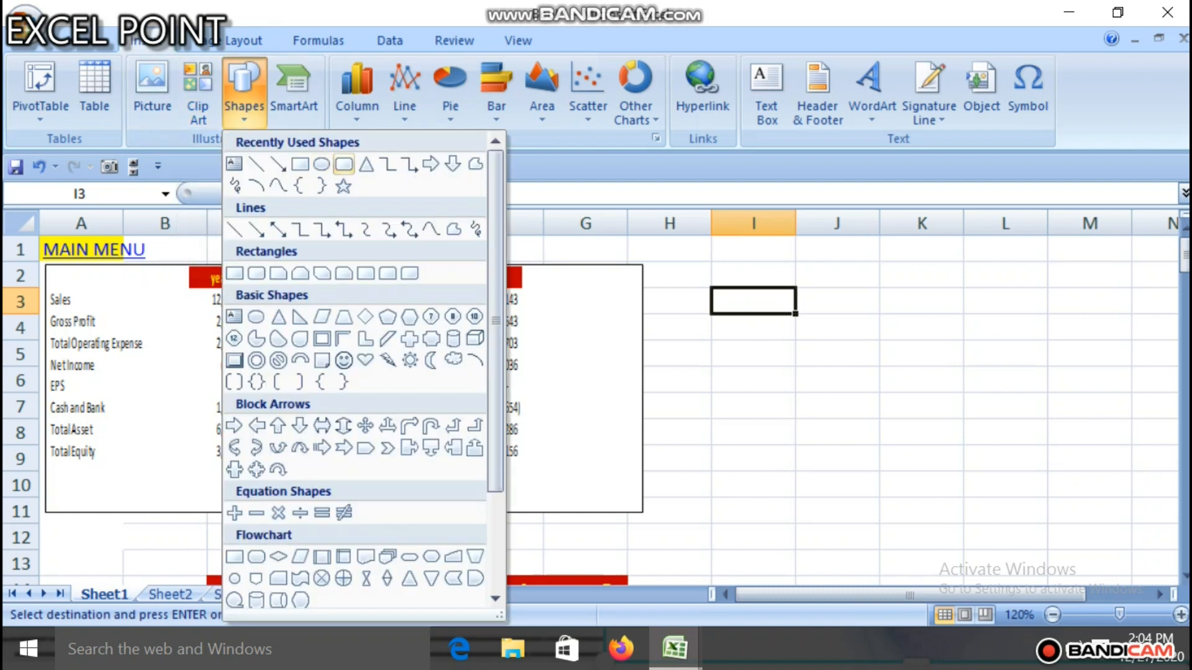
{"action": "left_click", "coordinate": [343, 164]}
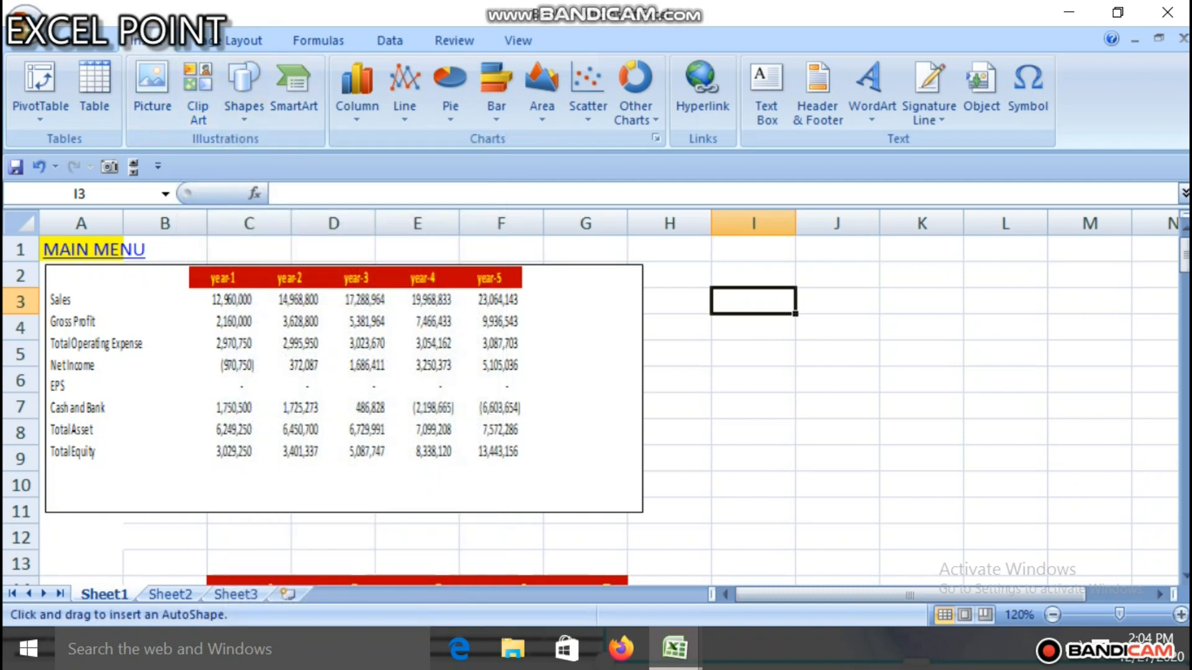
{"action": "mouse_move", "coordinate": [747, 293]}
{"action": "left_mouse_down"}
{"action": "mouse_move", "coordinate": [765, 320]}
{"action": "mouse_move", "coordinate": [866, 336]}
{"action": "left_mouse_up"}
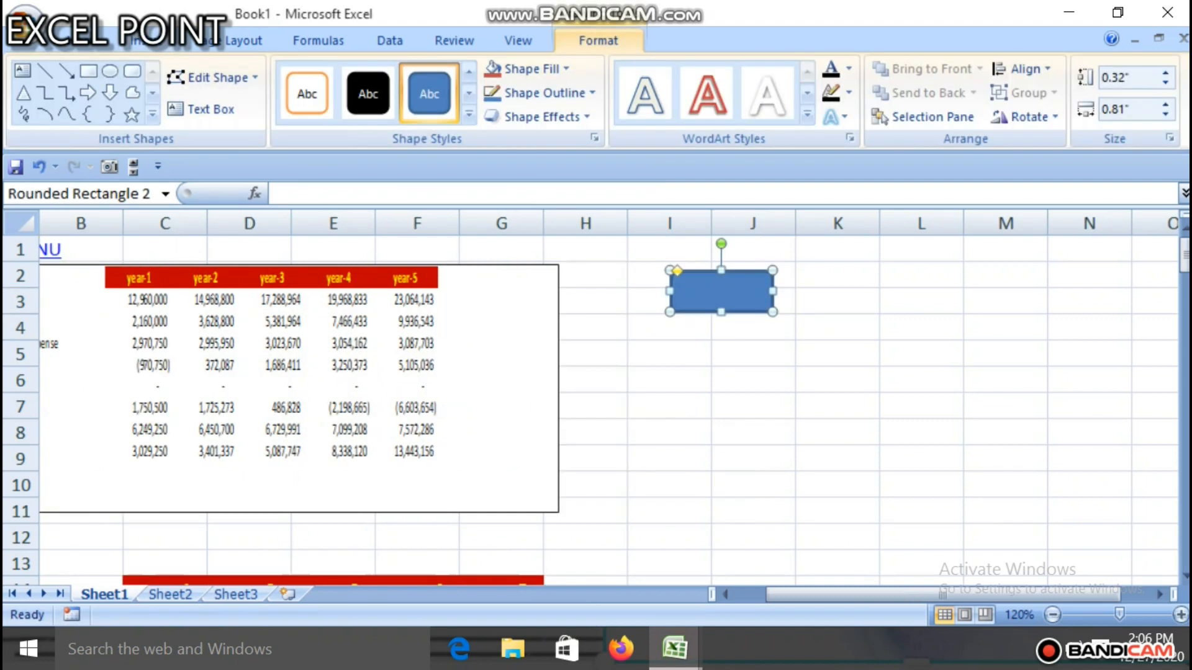
Step: Label the rounded rectangle beside the yearly summary table with the text salaryof
{"action": "right_click", "coordinate": [730, 293]}
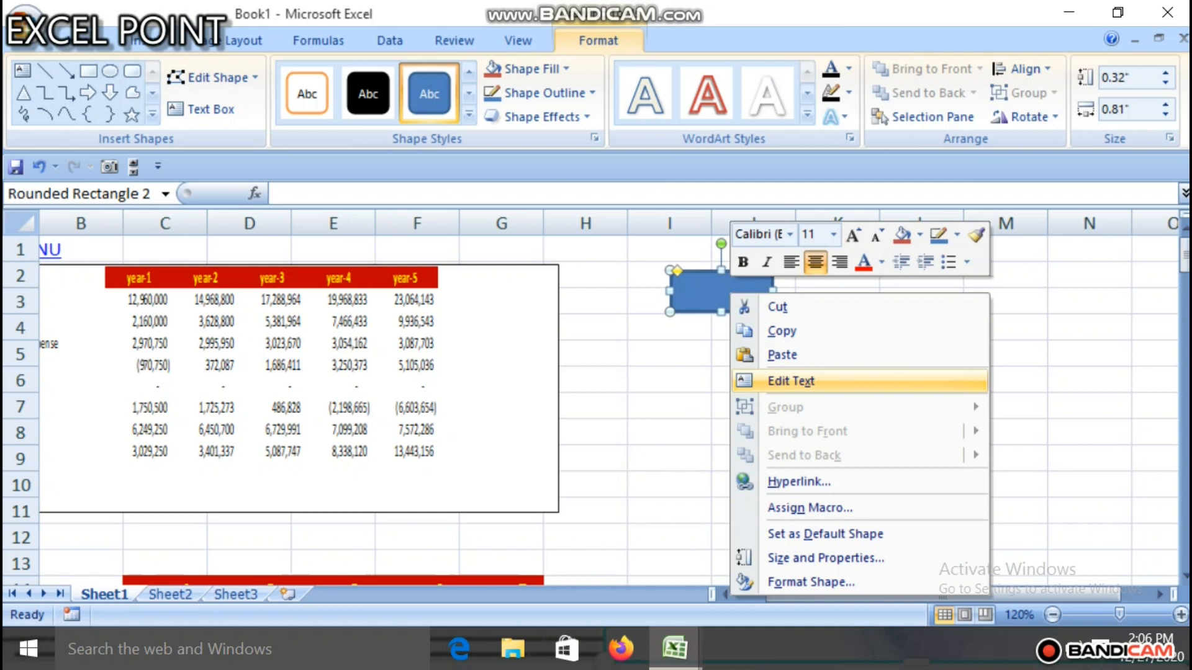
{"action": "left_click", "coordinate": [804, 382]}
{"action": "type", "text": "salary"}
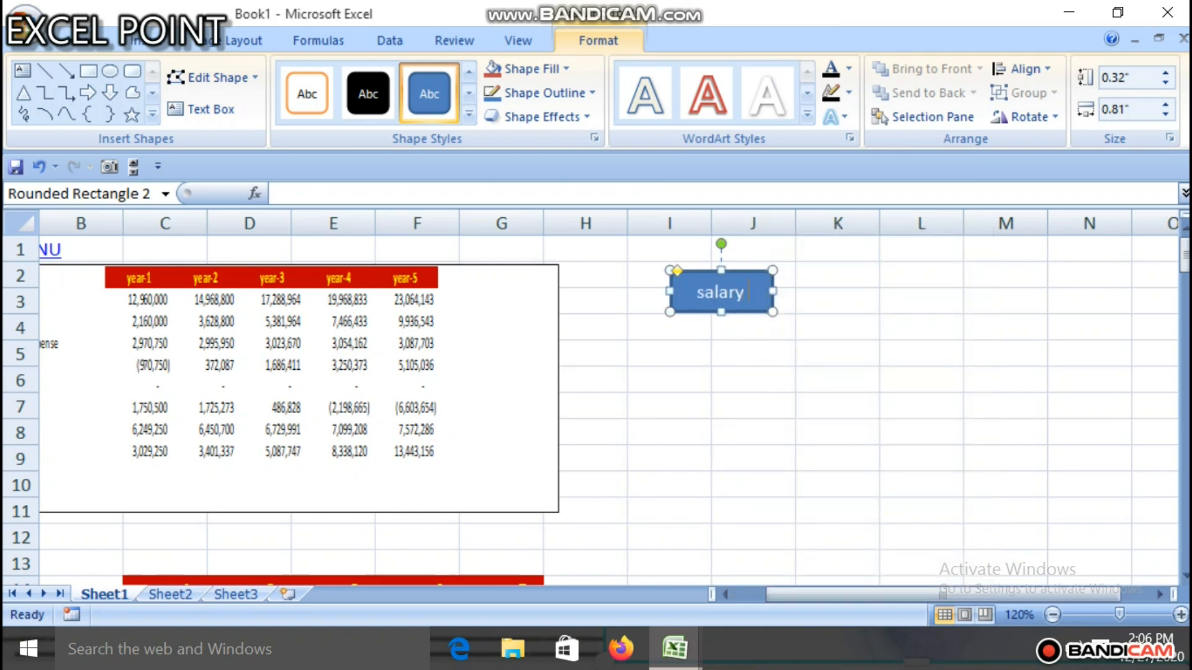
{"action": "type", "text": "of"}
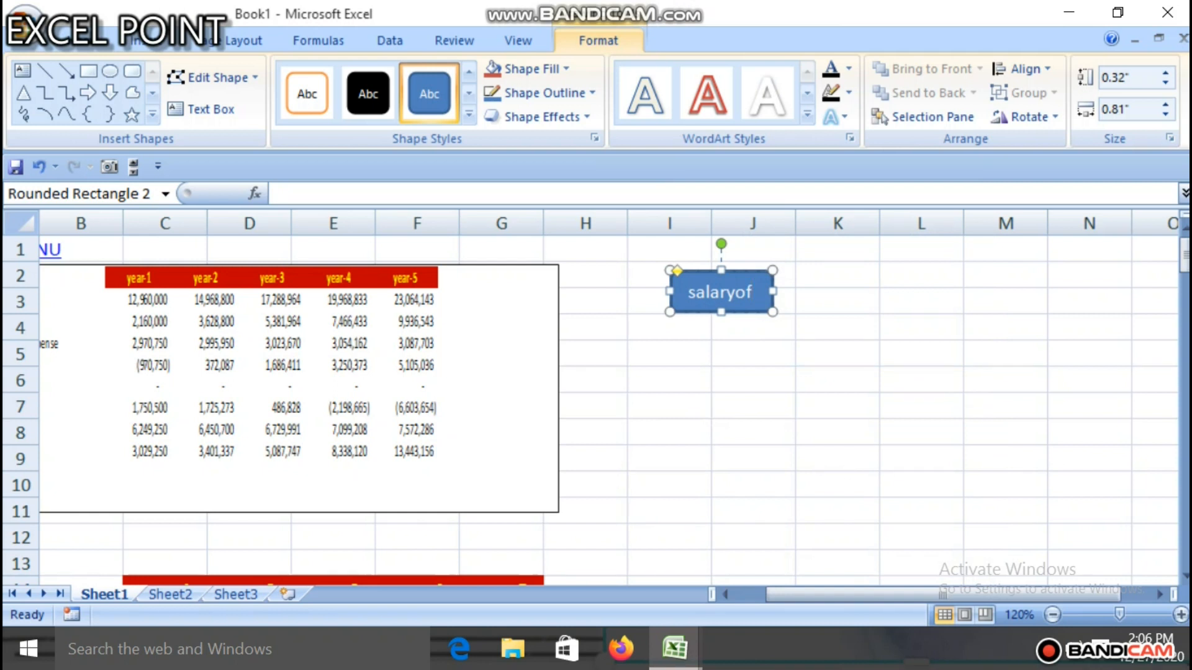
{"action": "left_click", "coordinate": [753, 380]}
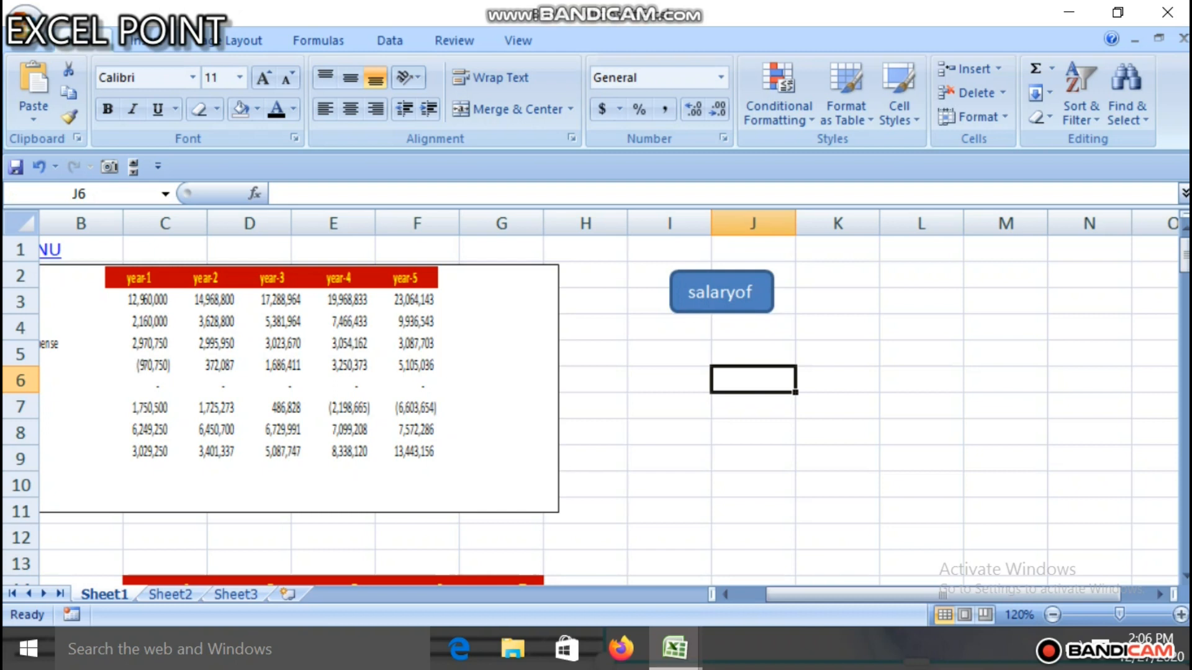
Step: Assign the PERSONAL.XLSB!salaryhead macro to the salaryof shape and deselect the shape
{"action": "left_click", "coordinate": [721, 291]}
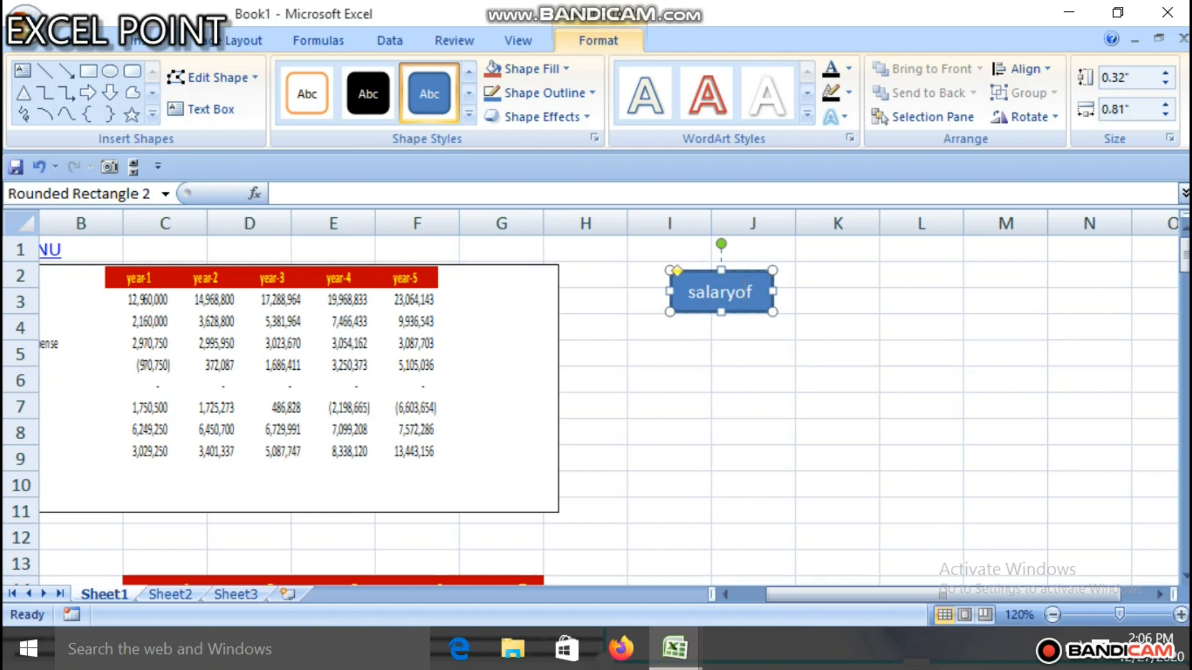
{"action": "right_click", "coordinate": [745, 288]}
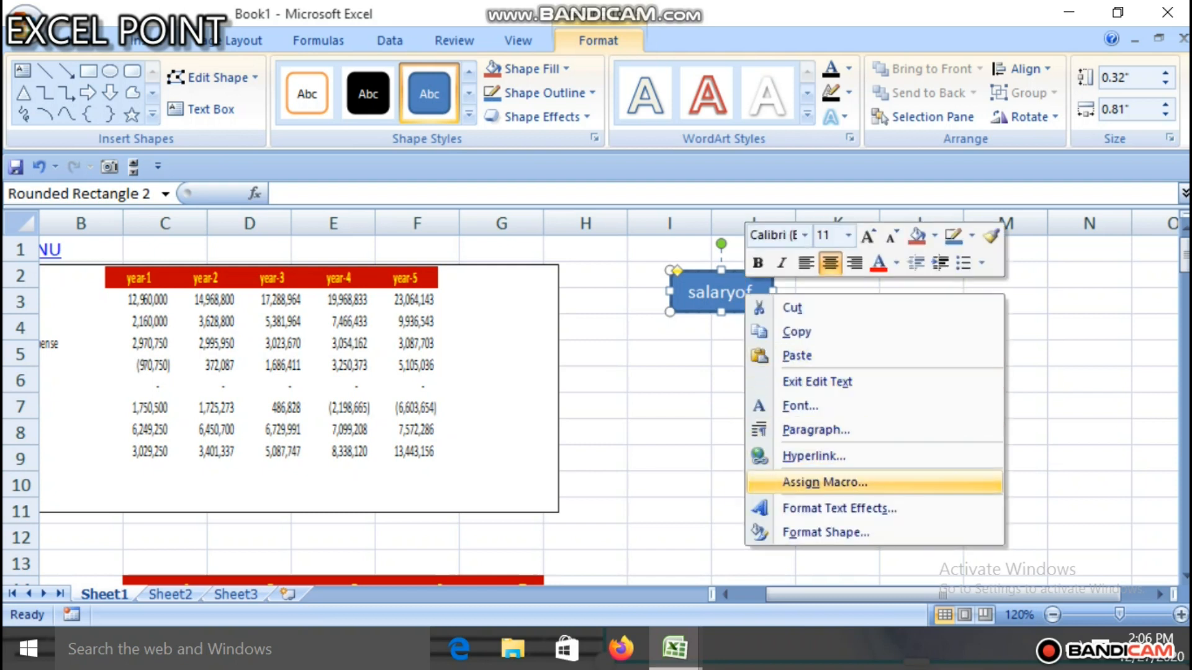
{"action": "left_click", "coordinate": [824, 482]}
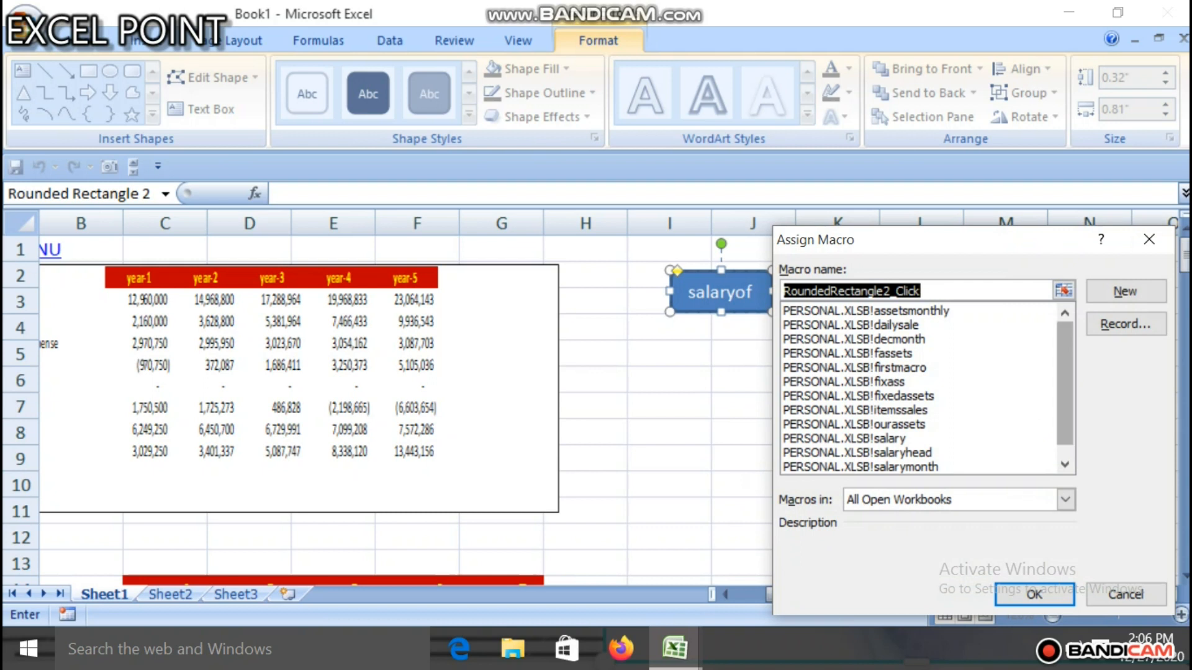
{"action": "left_click_drag", "start_coordinate": [1064, 397], "coordinate": [1065, 408]}
{"action": "left_click", "coordinate": [900, 439]}
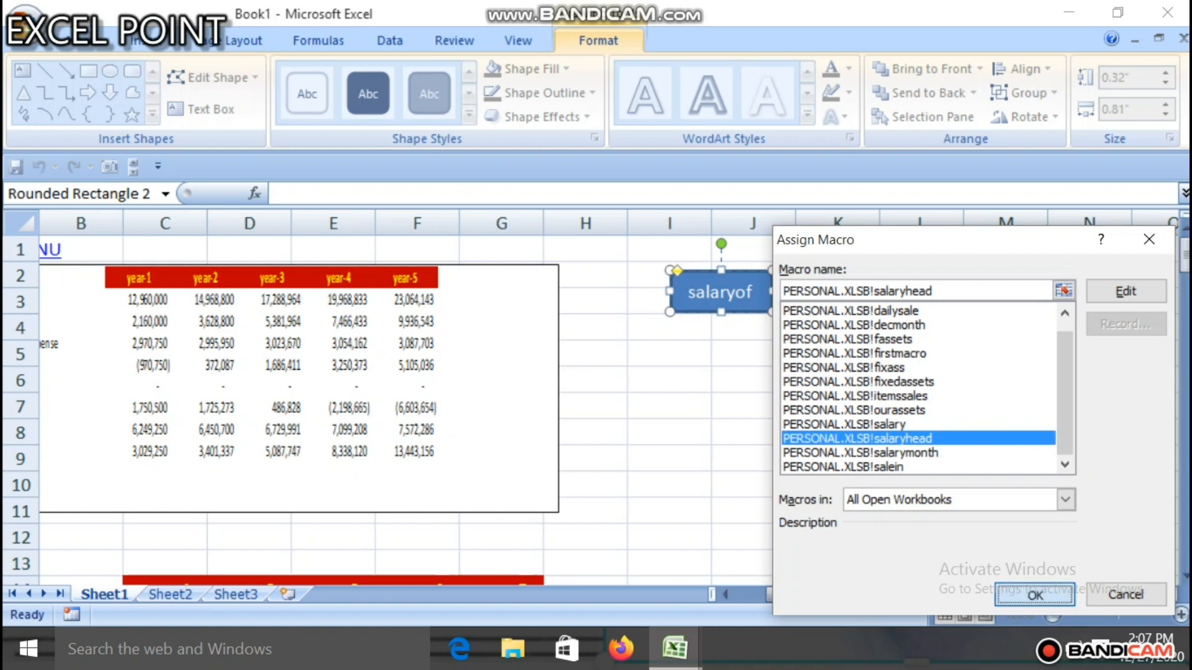
{"action": "key", "text": "Return"}
{"action": "left_click", "coordinate": [753, 328]}
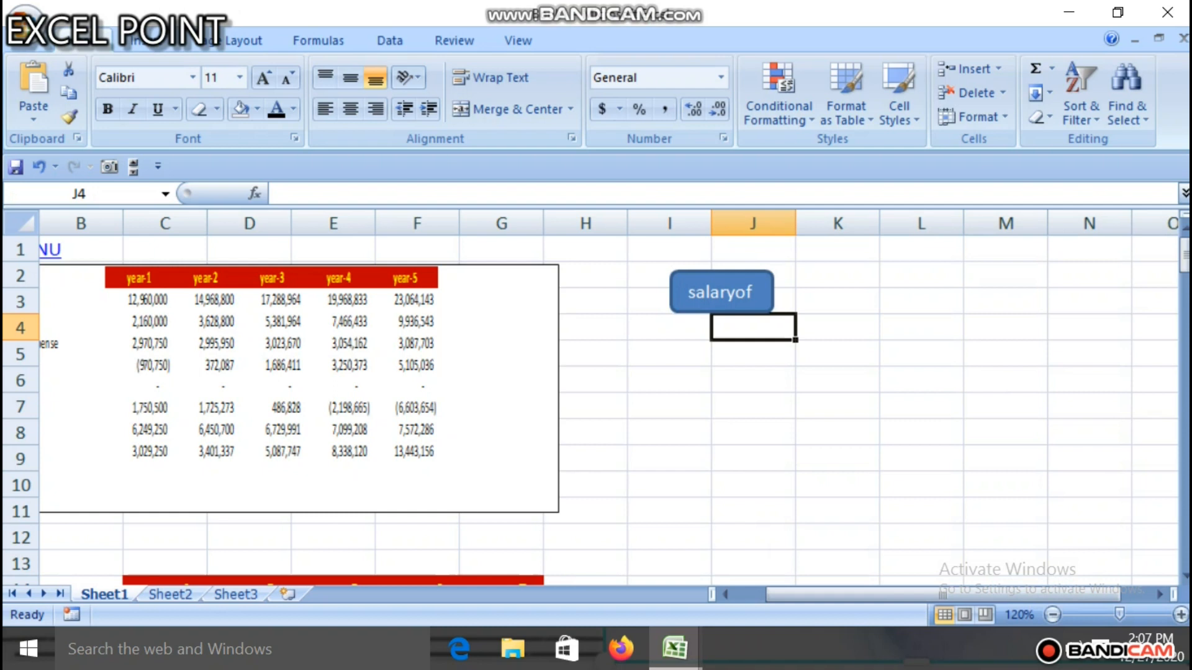
Step: Test the salaryof button twice, returning to the top of the sheet after each run
{"action": "left_click", "coordinate": [721, 292]}
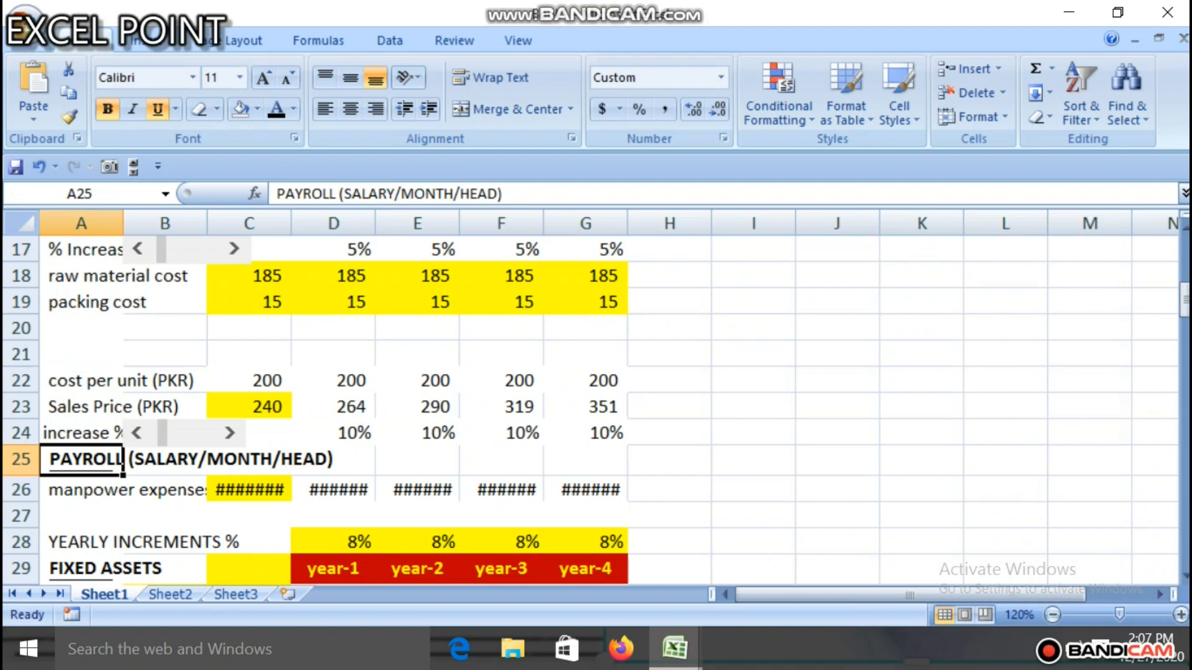
{"action": "left_click_drag", "start_coordinate": [1184, 301], "coordinate": [1185, 252]}
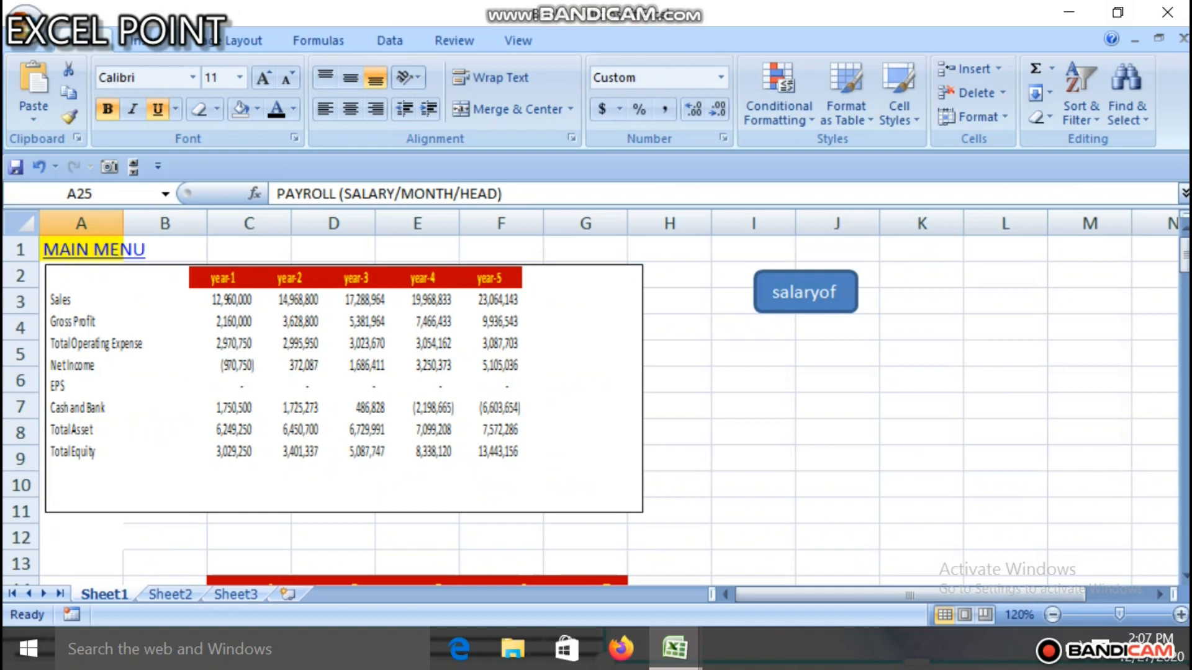
{"action": "left_click", "coordinate": [805, 292]}
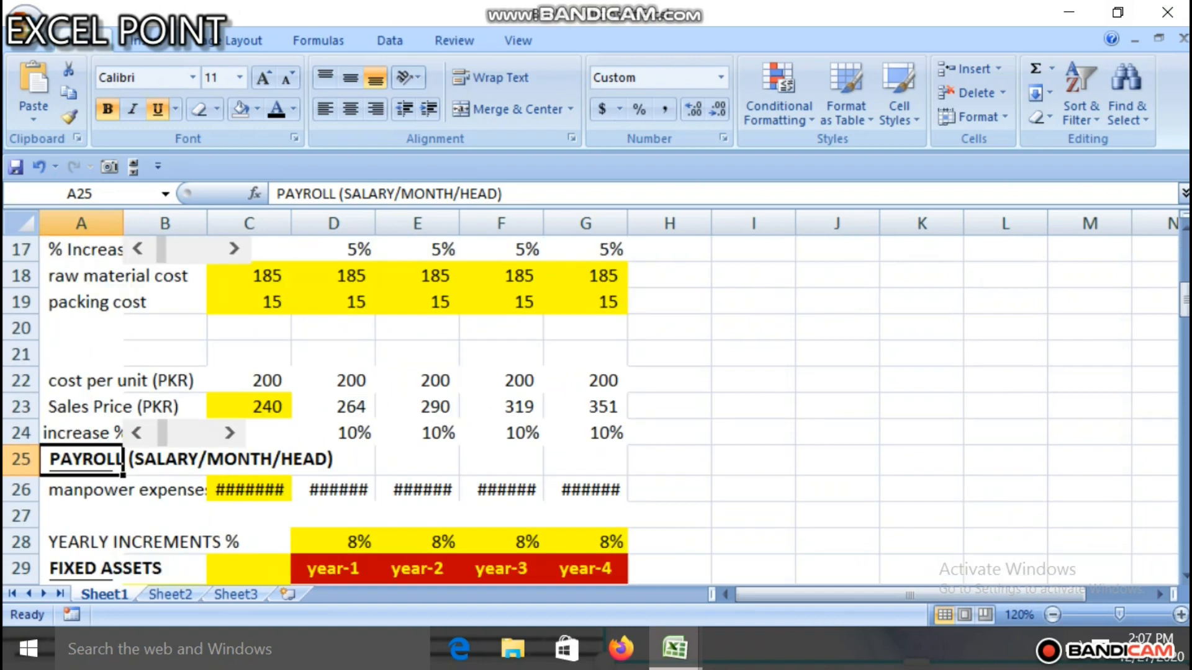
{"action": "left_click_drag", "start_coordinate": [1184, 300], "coordinate": [1185, 253]}
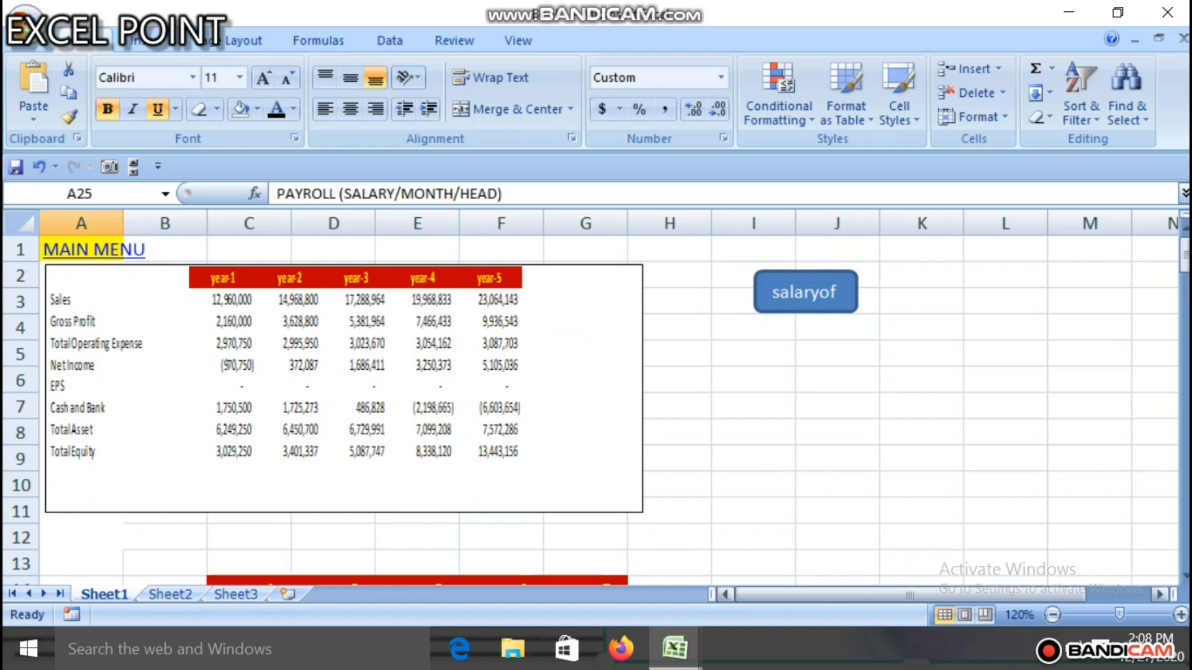
{"action": "left_click", "coordinate": [753, 353]}
{"action": "mouse_move", "coordinate": [1185, 255]}
{"action": "left_mouse_down"}
{"action": "mouse_move", "coordinate": [1184, 296]}
{"action": "mouse_move", "coordinate": [1184, 251]}
{"action": "left_mouse_up"}
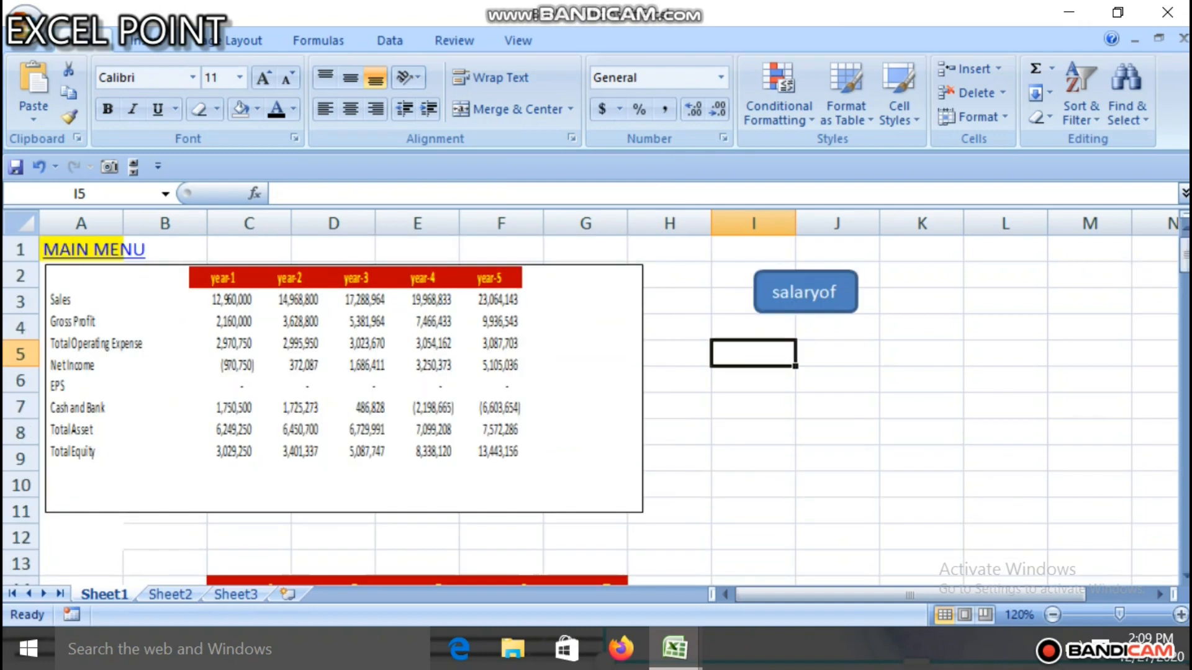
Step: Start recording a macro named assetsyearly with shortcut letter c, stored in the Personal Macro Workbook
{"action": "left_click", "coordinate": [838, 380]}
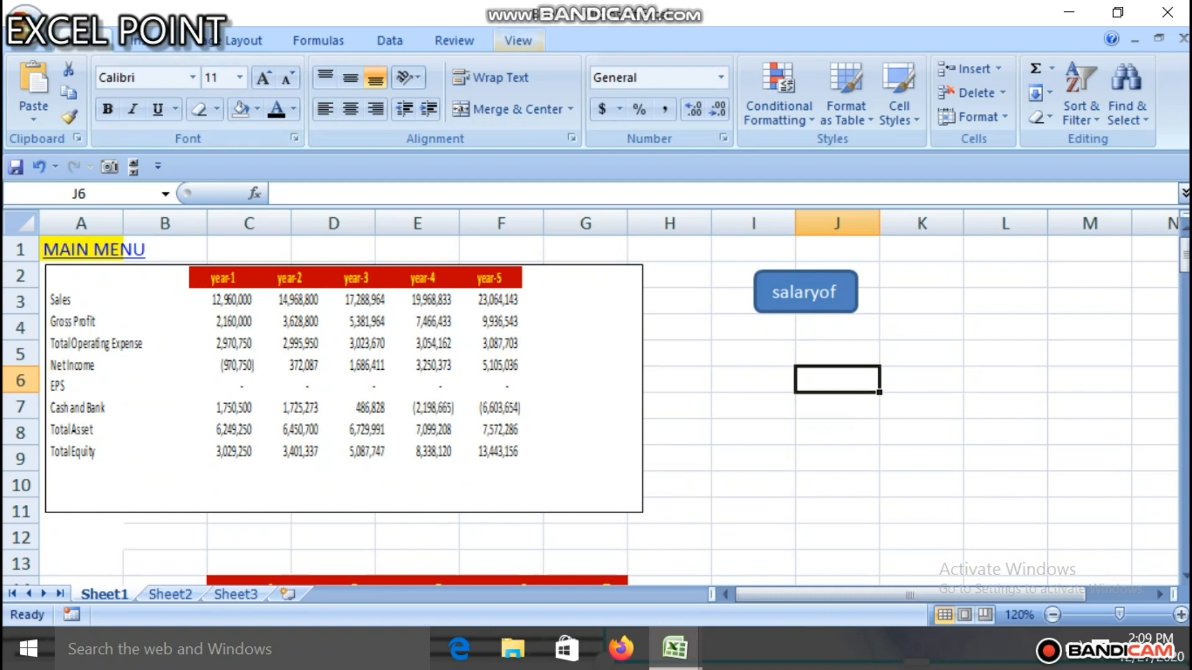
{"action": "left_click", "coordinate": [517, 40]}
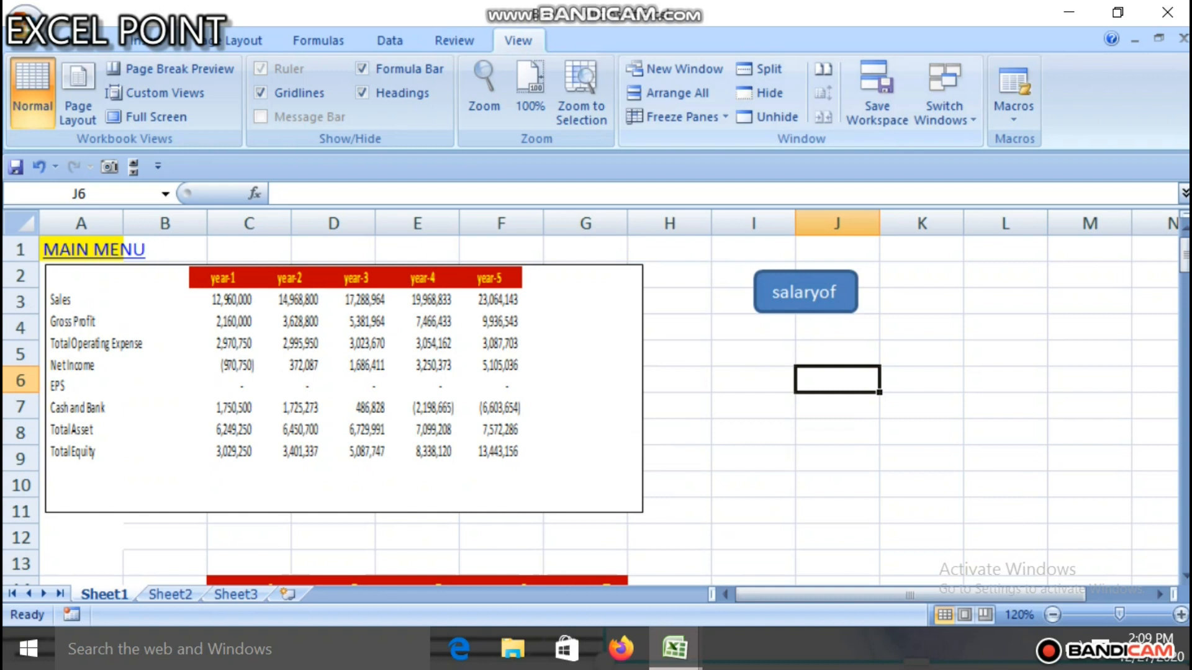
{"action": "left_click", "coordinate": [1014, 105]}
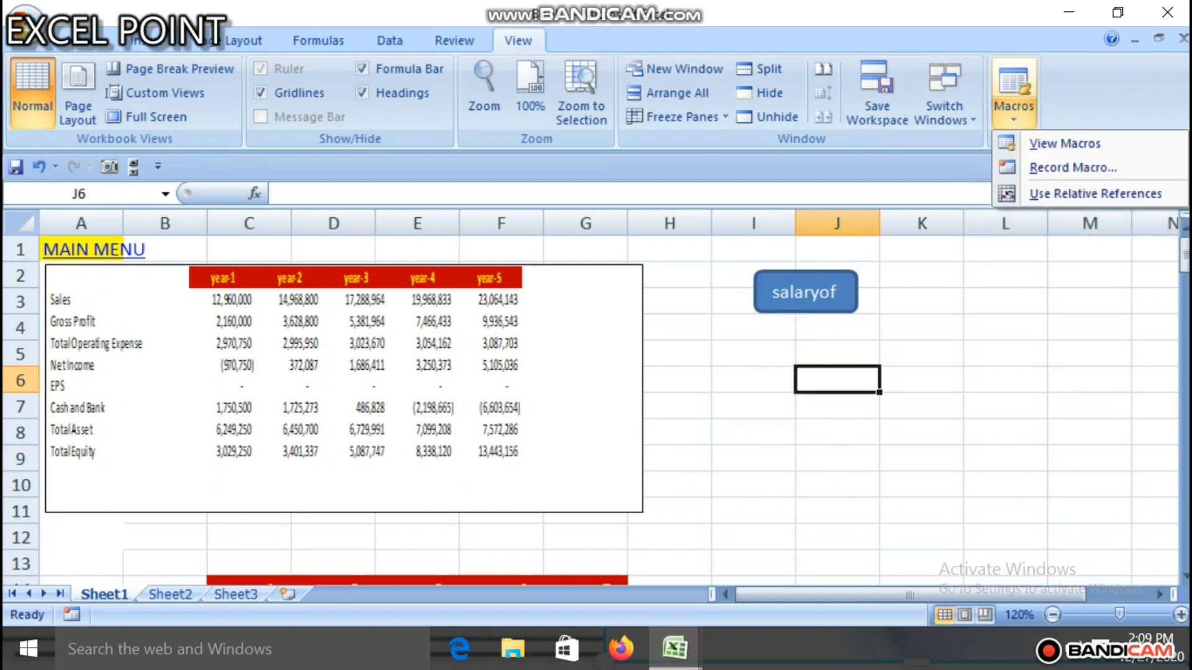
{"action": "left_click", "coordinate": [1072, 168]}
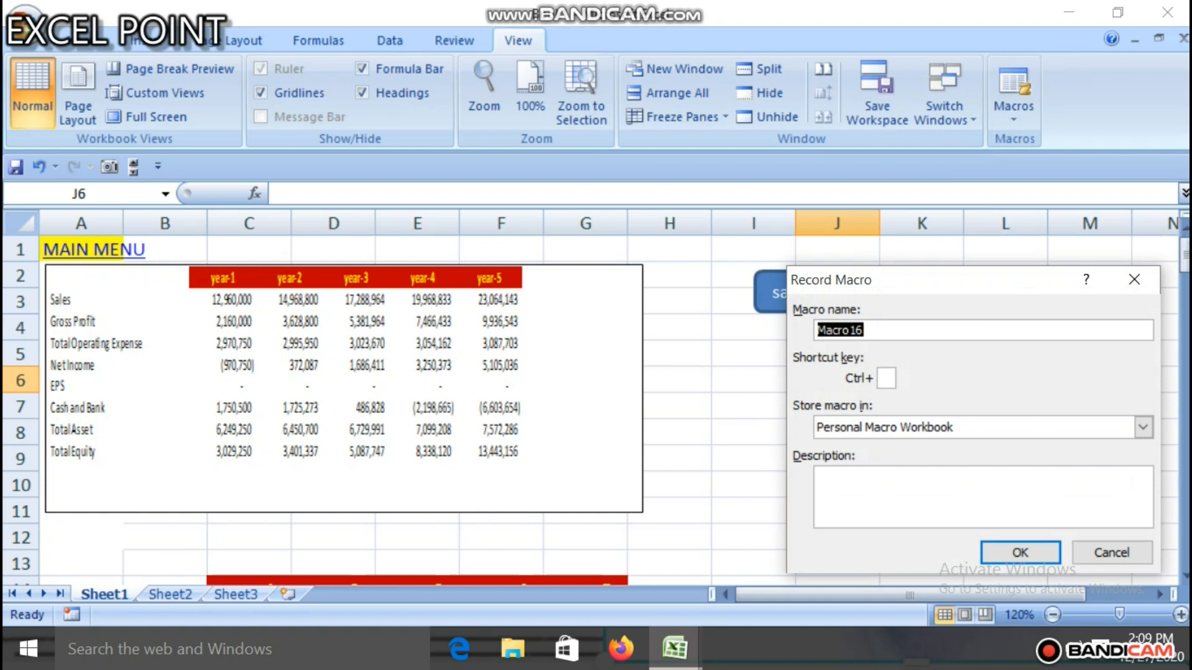
{"action": "type", "text": "s"}
{"action": "key", "text": "BackSpace"}
{"action": "type", "text": "sa"}
{"action": "key", "text": "BackSpace"}
{"action": "key", "text": "BackSpace"}
{"action": "type", "text": "s"}
{"action": "key", "text": "BackSpace"}
{"action": "type", "text": "sa"}
{"action": "key", "text": "BackSpace"}
{"action": "key", "text": "BackSpace"}
{"action": "type", "text": "assets"}
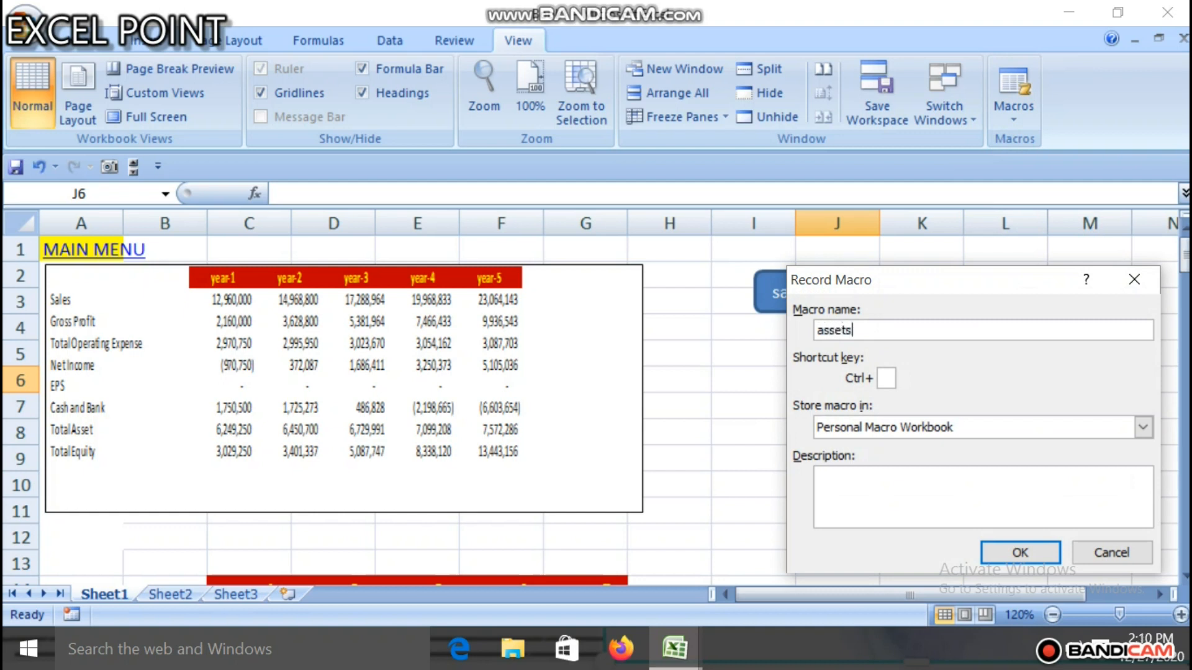
{"action": "type", "text": "yae"}
{"action": "key", "text": "BackSpace"}
{"action": "key", "text": "BackSpace"}
{"action": "type", "text": "ear"}
{"action": "type", "text": "ly"}
{"action": "type", "text": "c"}
{"action": "left_click", "coordinate": [1019, 552]}
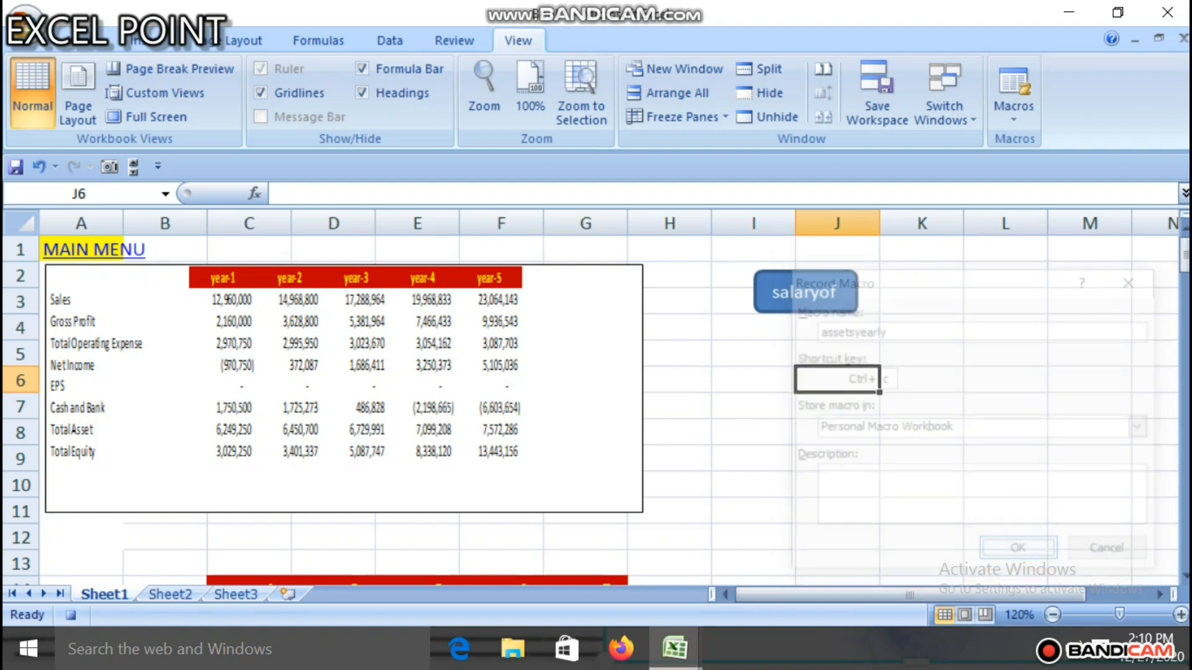
Step: Record the selection of the FIXED ASSETS heading in A29, stop recording the macro, and return to the sheet's top
{"action": "left_click", "coordinate": [837, 327]}
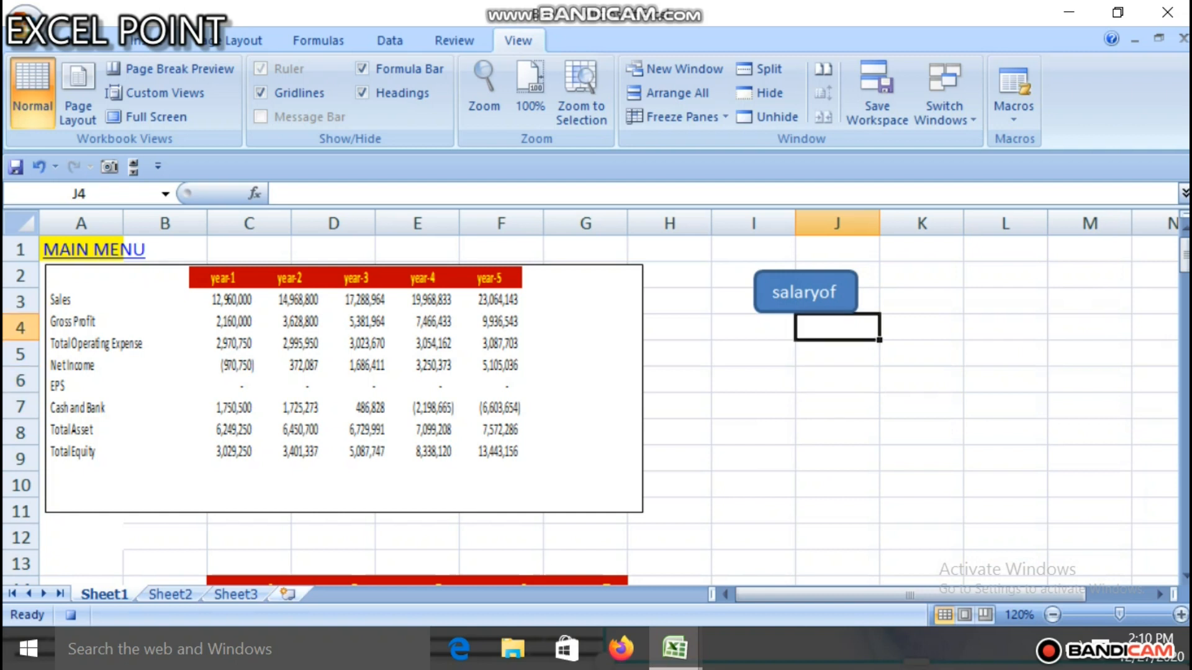
{"action": "left_click_drag", "start_coordinate": [1183, 254], "coordinate": [1183, 316]}
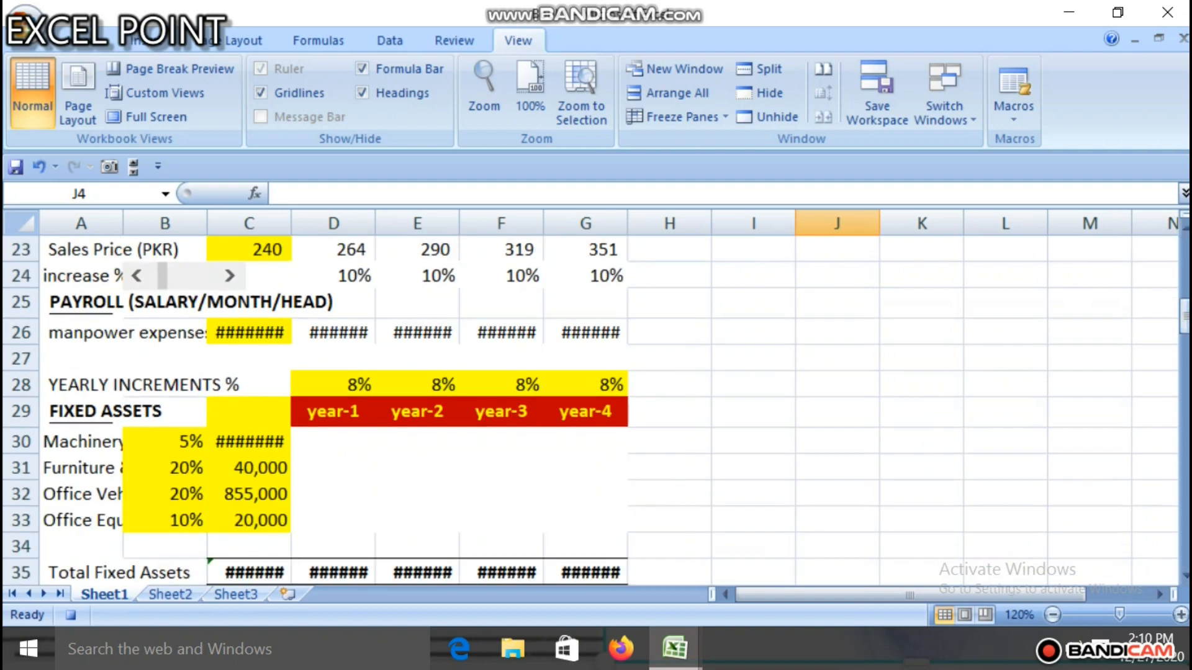
{"action": "left_click", "coordinate": [81, 412]}
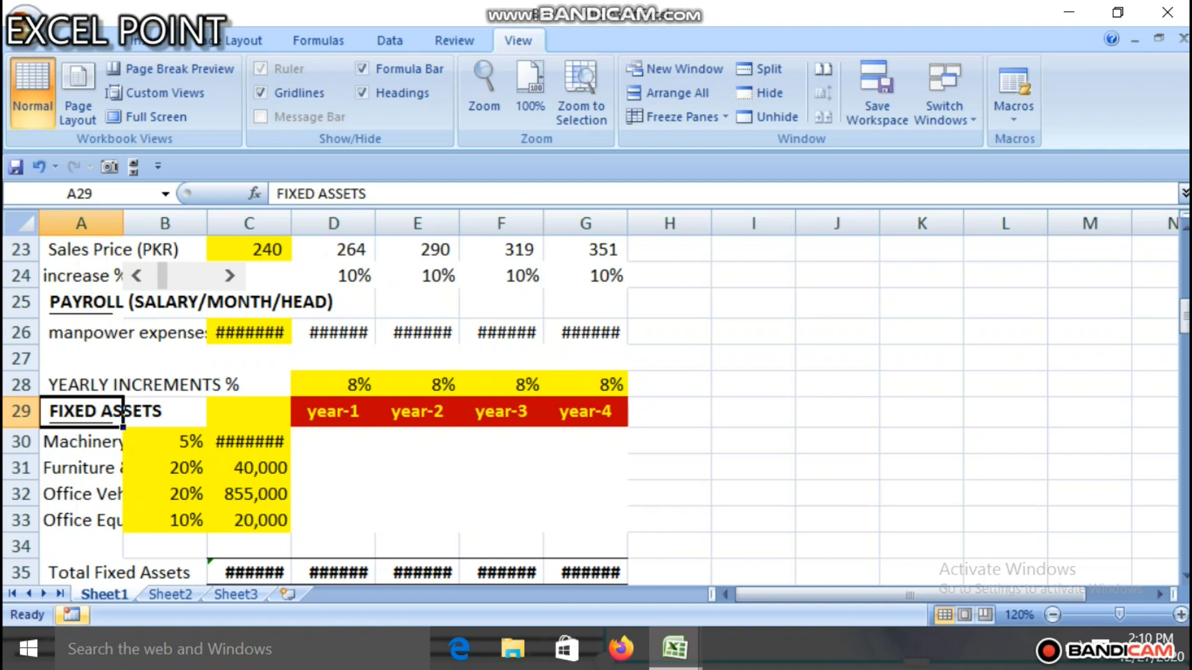
{"action": "left_click_drag", "start_coordinate": [1185, 317], "coordinate": [1184, 255]}
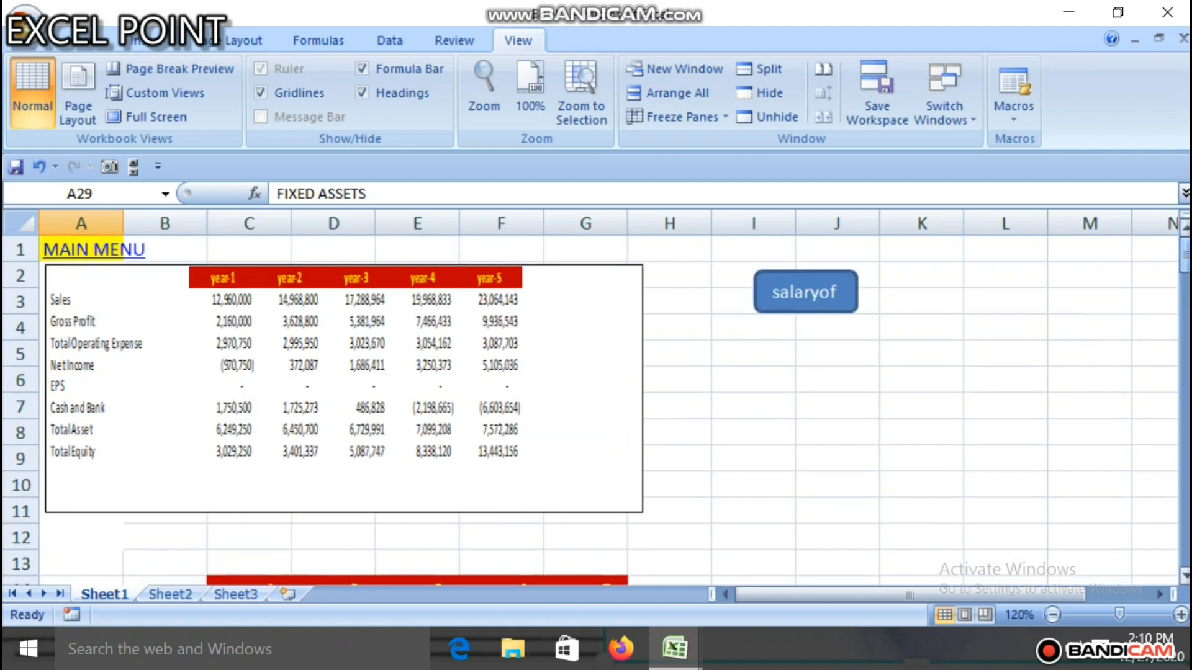
{"action": "left_click", "coordinate": [754, 354]}
{"action": "left_click_drag", "start_coordinate": [838, 354], "coordinate": [837, 380]}
{"action": "left_click", "coordinate": [753, 328]}
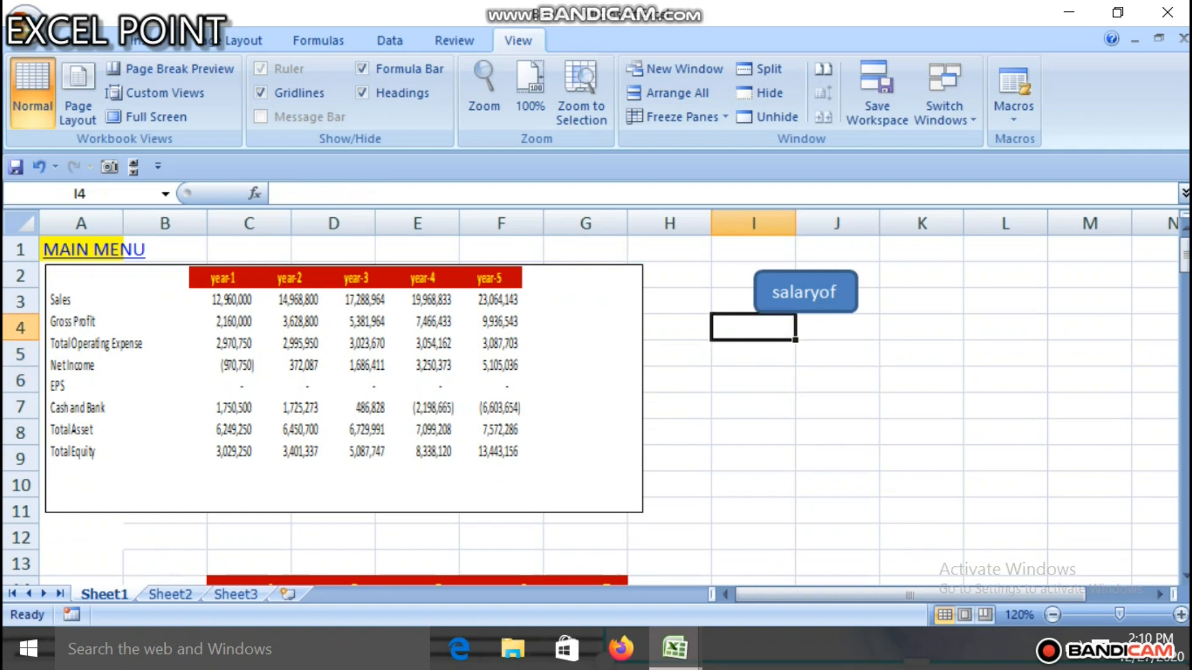
{"action": "left_click", "coordinate": [837, 354]}
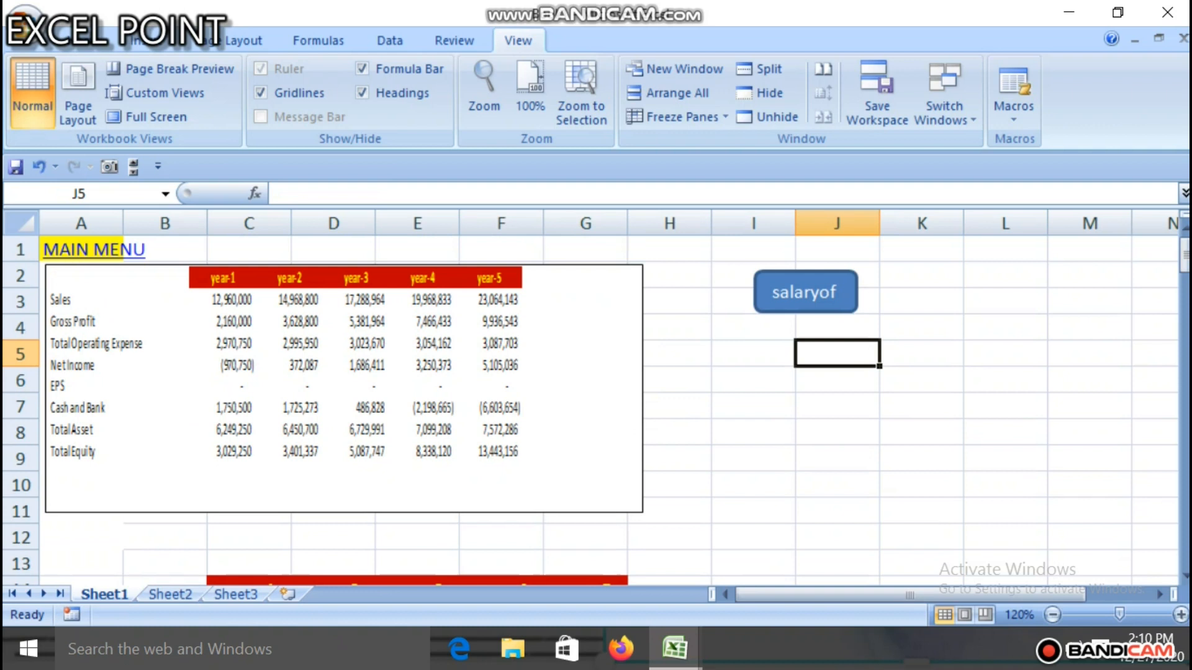
Step: Insert a rounded rectangle about 0.69 by 0.34 inches below the salaryof button, around I5 to J6
{"action": "left_click", "coordinate": [148, 41]}
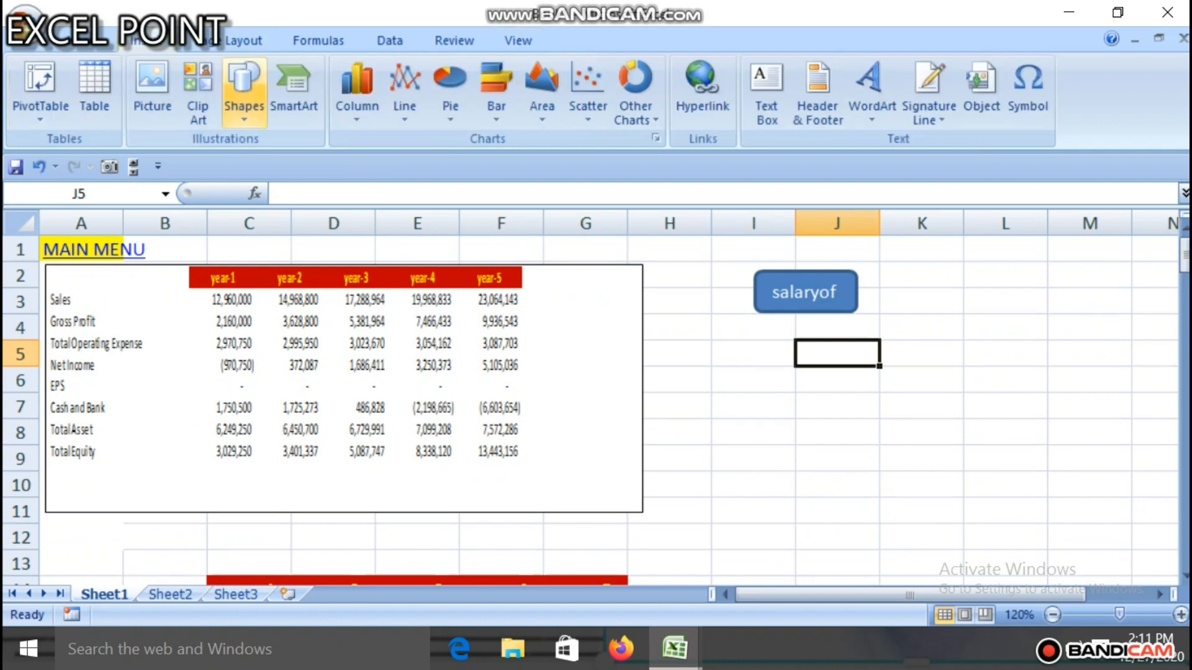
{"action": "left_click", "coordinate": [243, 87]}
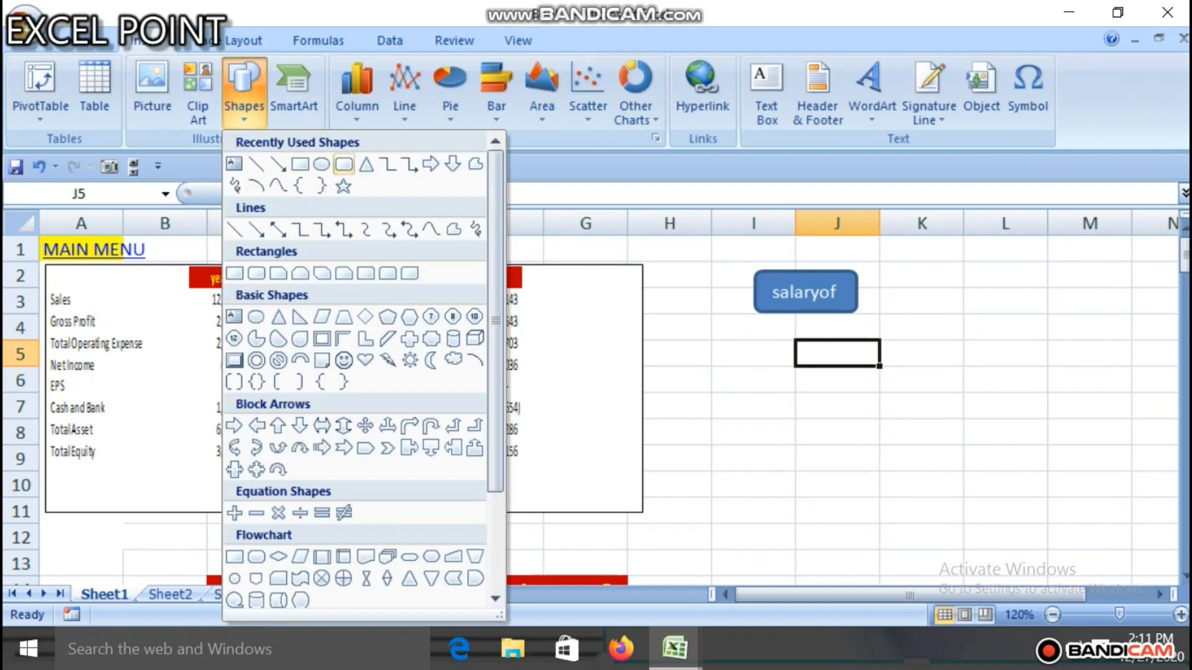
{"action": "left_click", "coordinate": [256, 273]}
{"action": "left_click_drag", "start_coordinate": [771, 346], "coordinate": [860, 390]}
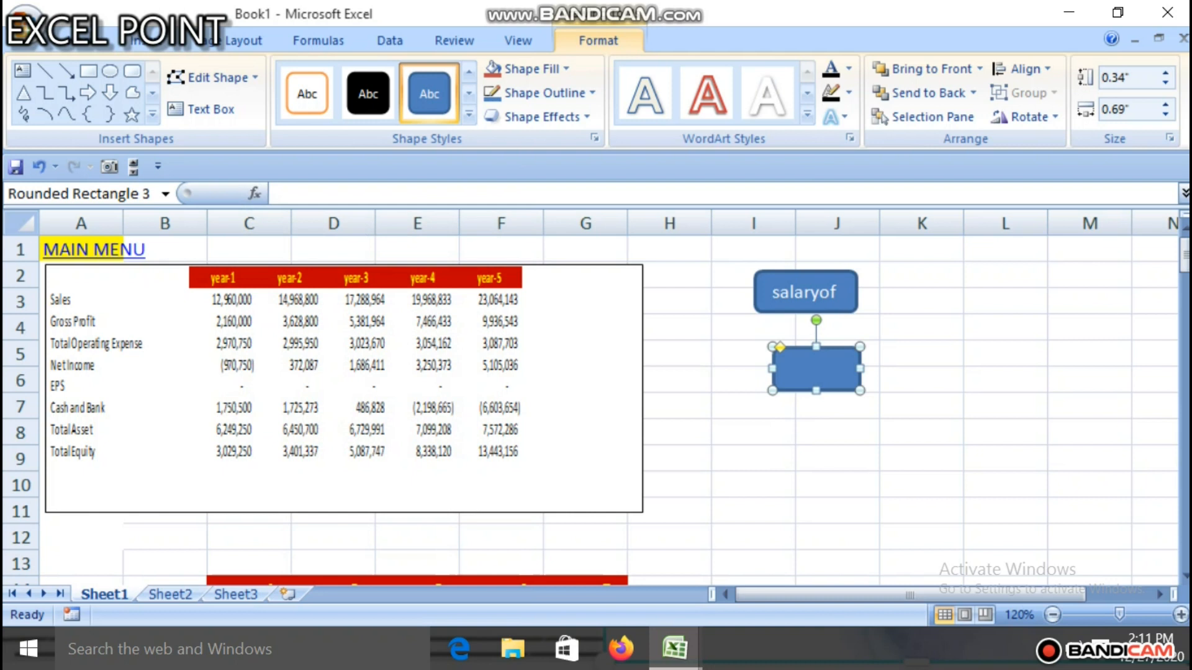
Step: Label the new rounded rectangle below the salaryof button with the text fix
{"action": "right_click", "coordinate": [832, 384]}
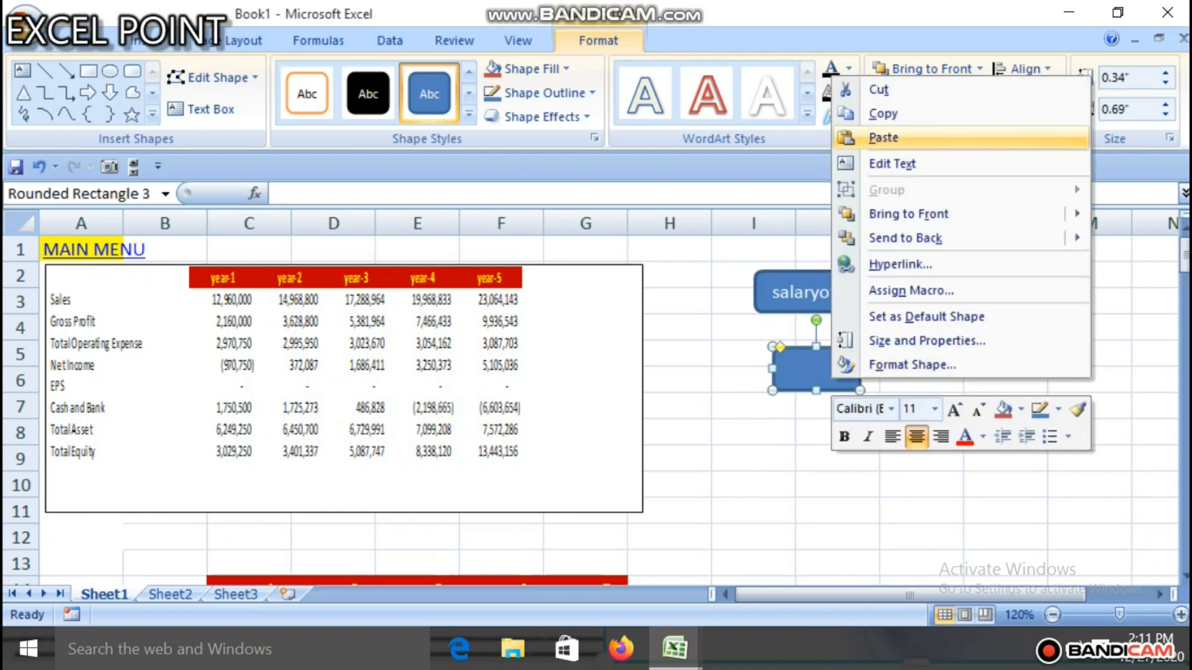
{"action": "left_click", "coordinate": [892, 163]}
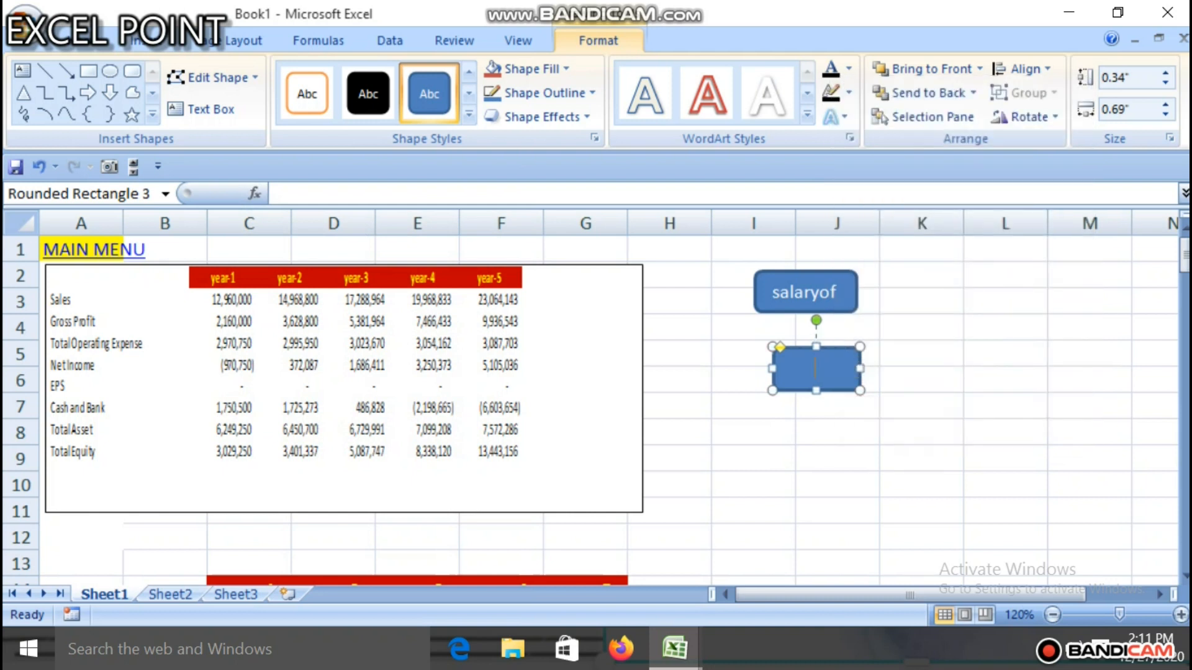
{"action": "type", "text": "fid"}
{"action": "key", "text": "BackSpace"}
{"action": "type", "text": "c"}
{"action": "key", "text": "BackSpace"}
{"action": "type", "text": "x"}
{"action": "left_click", "coordinate": [836, 433]}
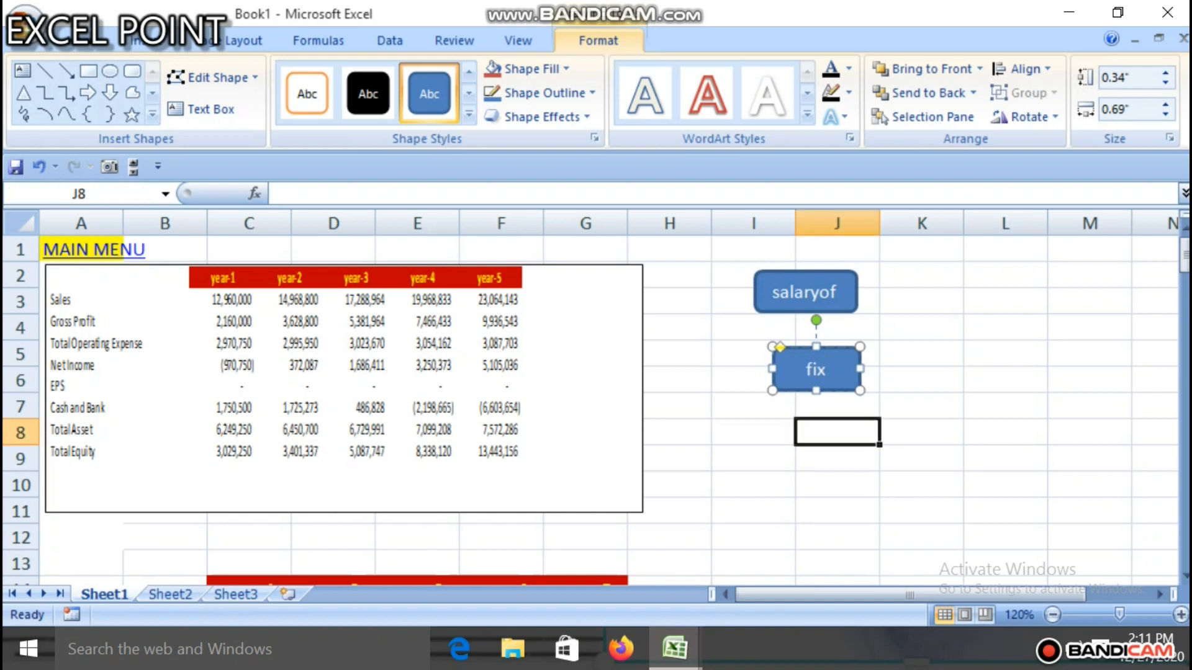
Step: Assign the macro PERSONAL.XLSB!assetsyearly to the rounded rectangle labelled fix and deselect the shape
{"action": "left_click", "coordinate": [835, 375]}
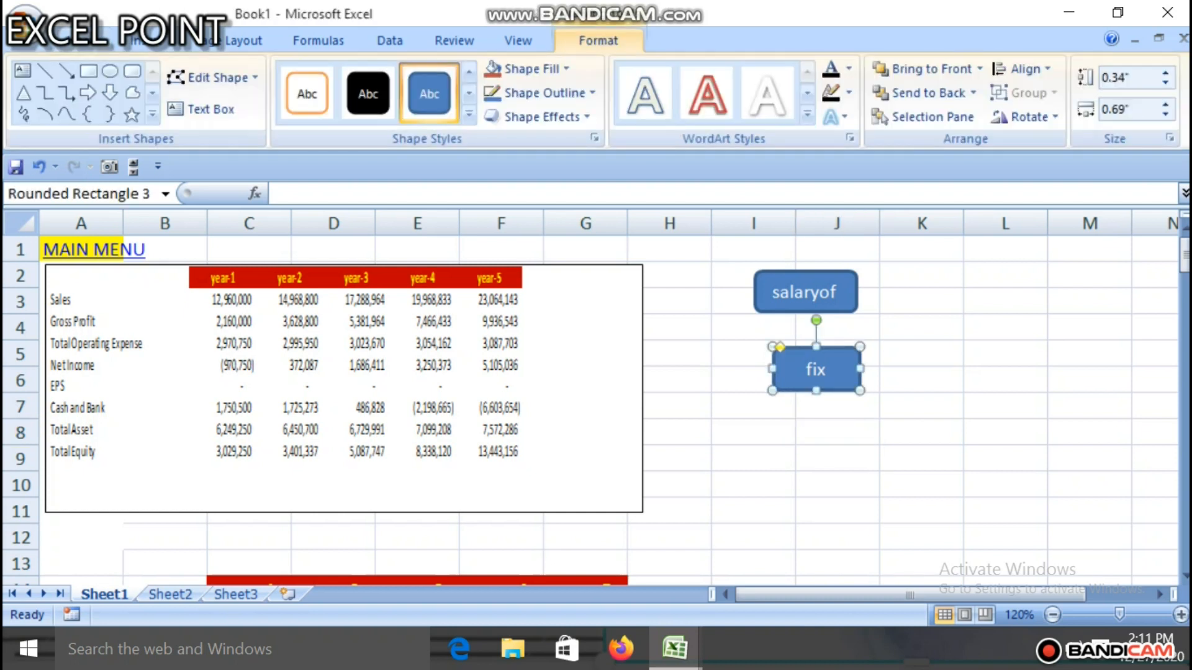
{"action": "right_click", "coordinate": [845, 380]}
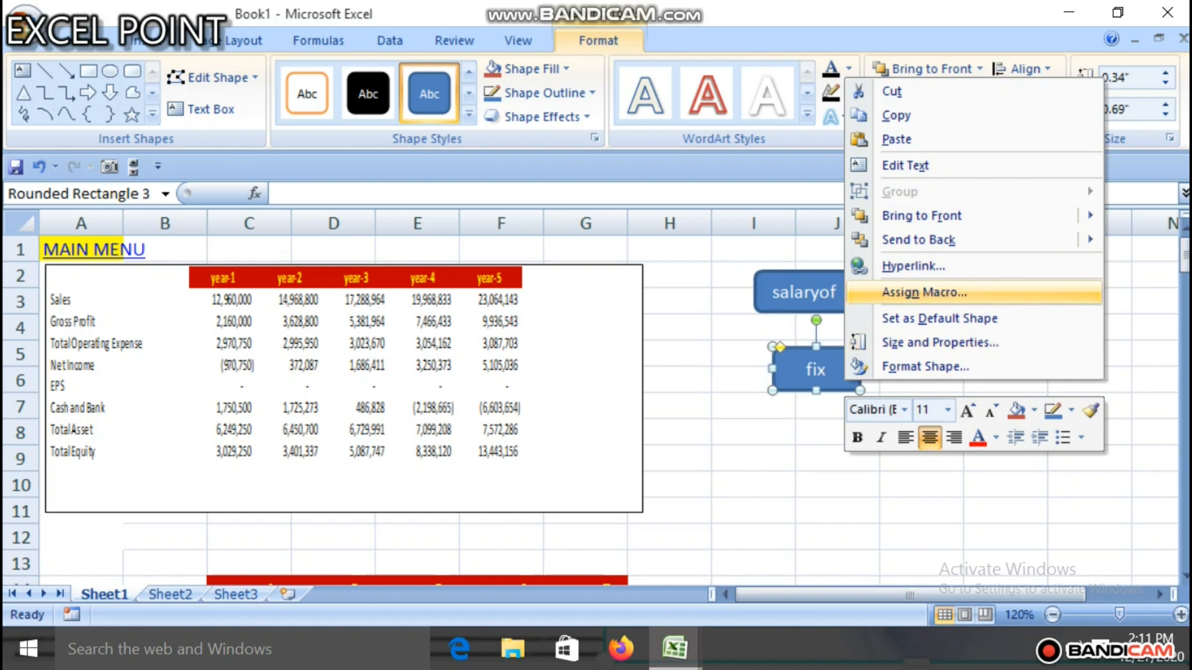
{"action": "left_click", "coordinate": [924, 292]}
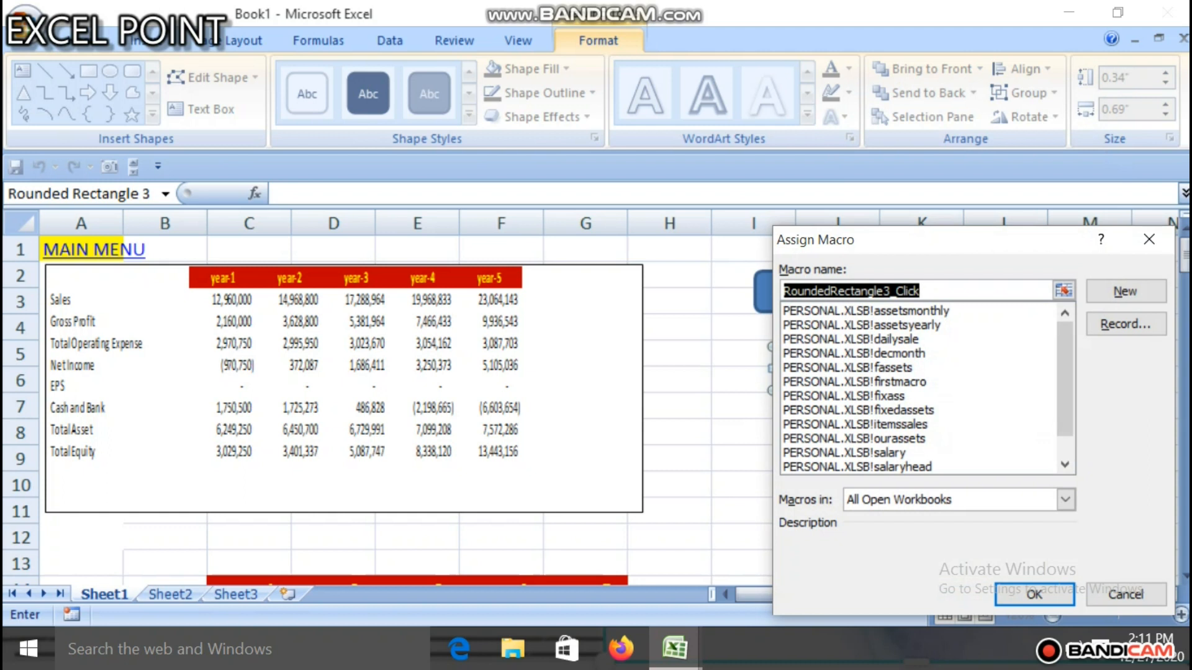
{"action": "key", "text": "Down"}
{"action": "key", "text": "Down"}
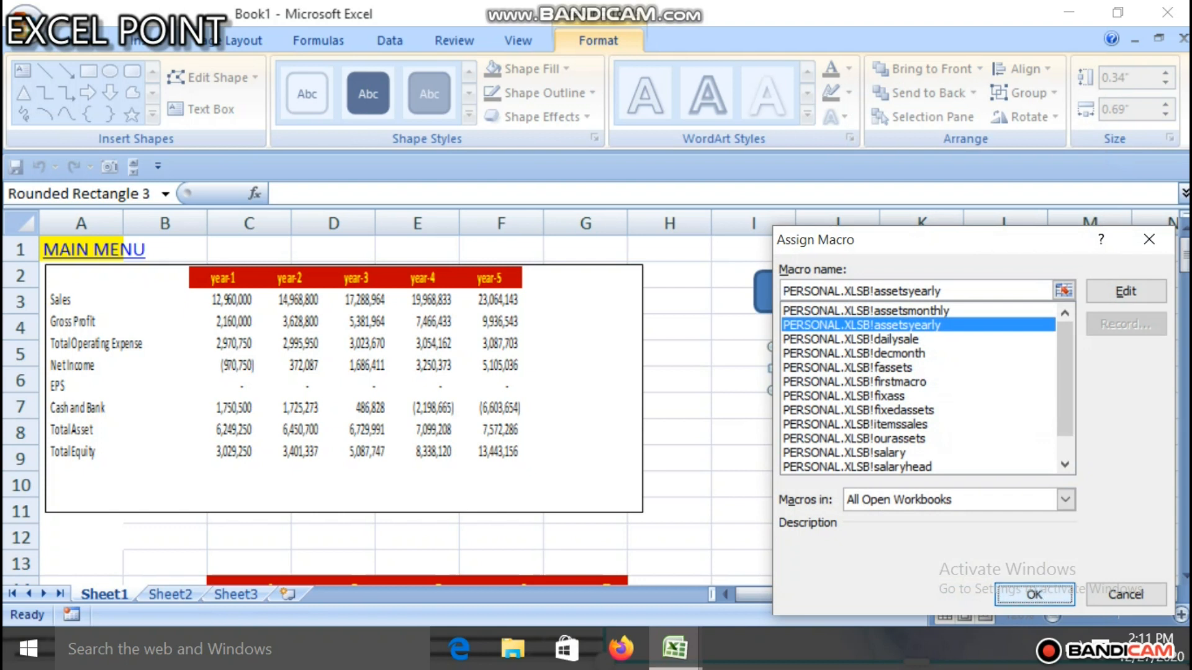
{"action": "key", "text": "Return"}
{"action": "left_click", "coordinate": [837, 432]}
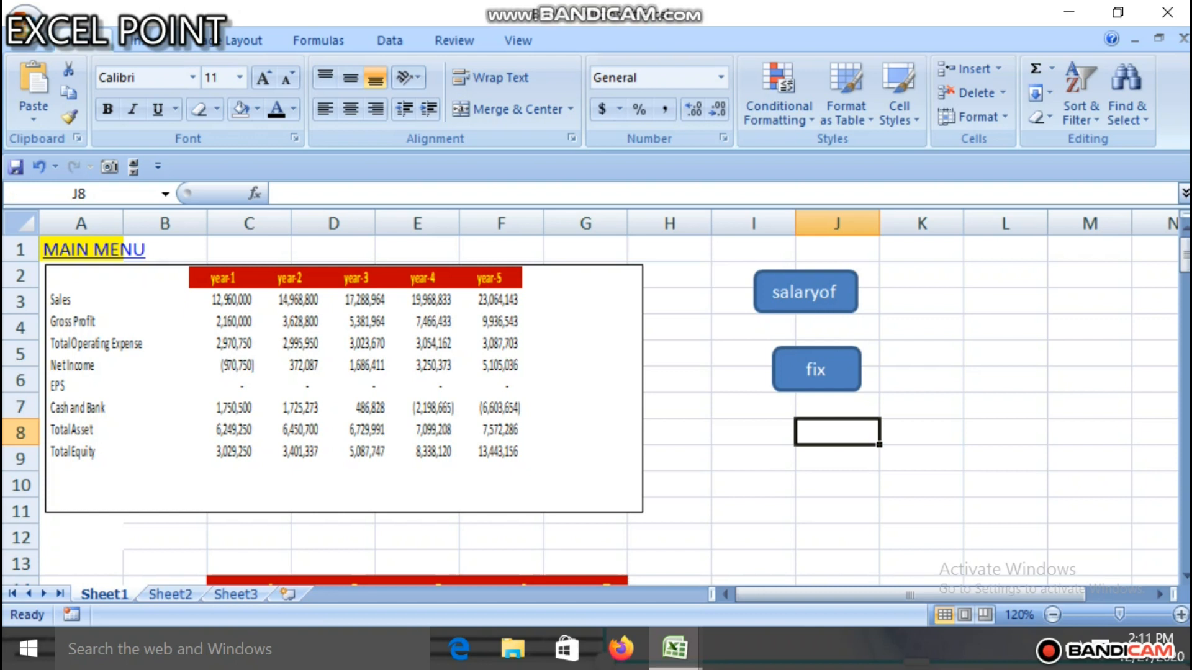
Step: Test the fix button by running its macro twice, returning to the top of the sheet between the runs
{"action": "left_click", "coordinate": [816, 370]}
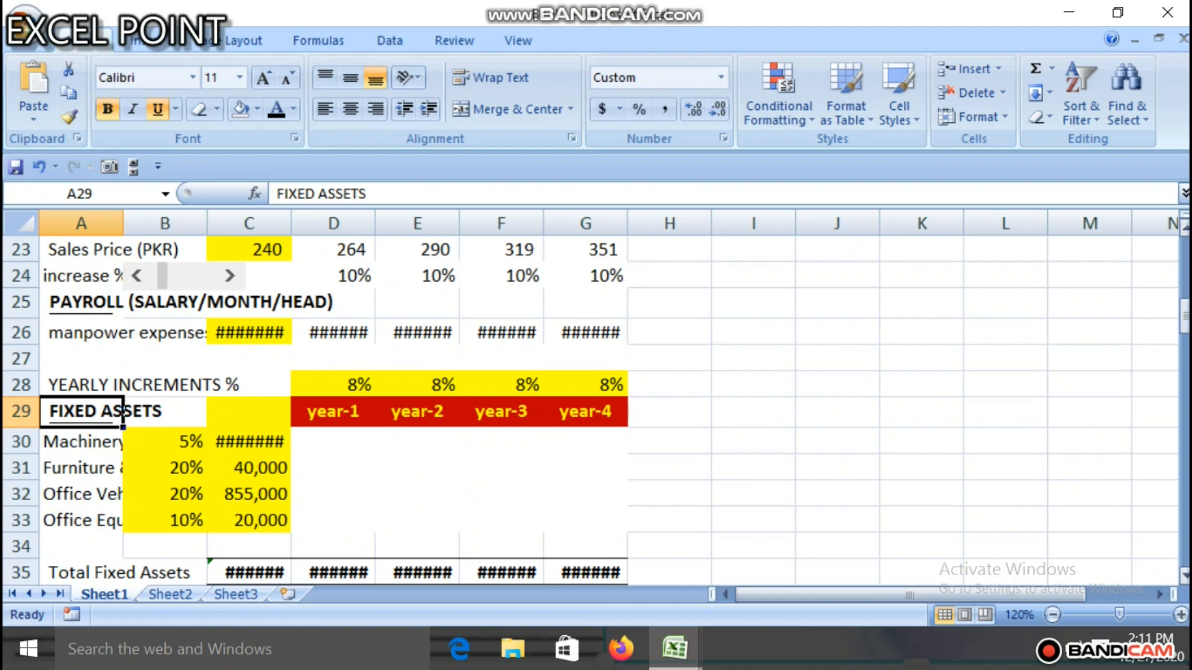
{"action": "left_click_drag", "start_coordinate": [1183, 316], "coordinate": [1184, 255]}
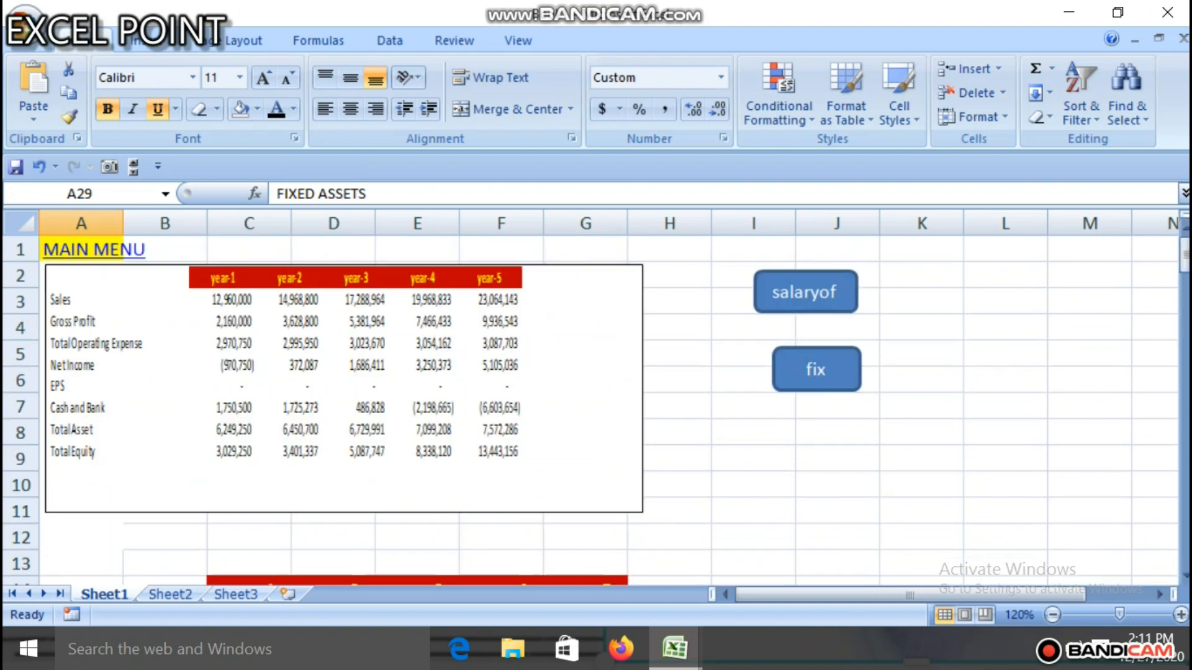
{"action": "left_click", "coordinate": [921, 354]}
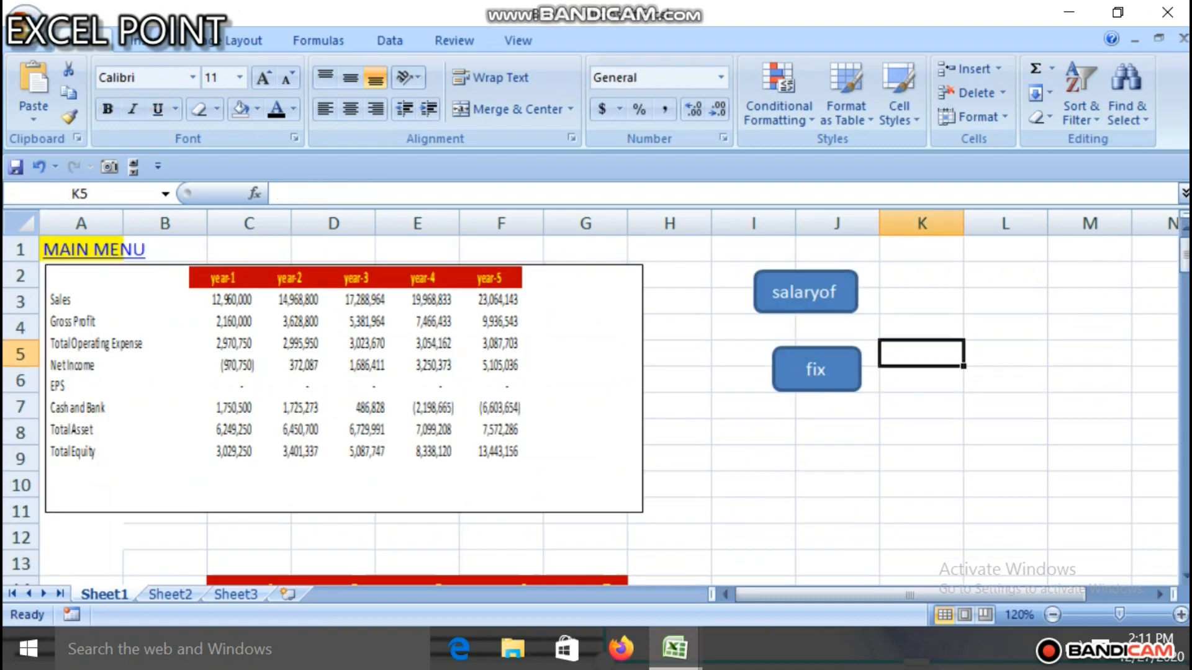
{"action": "left_click", "coordinate": [816, 370]}
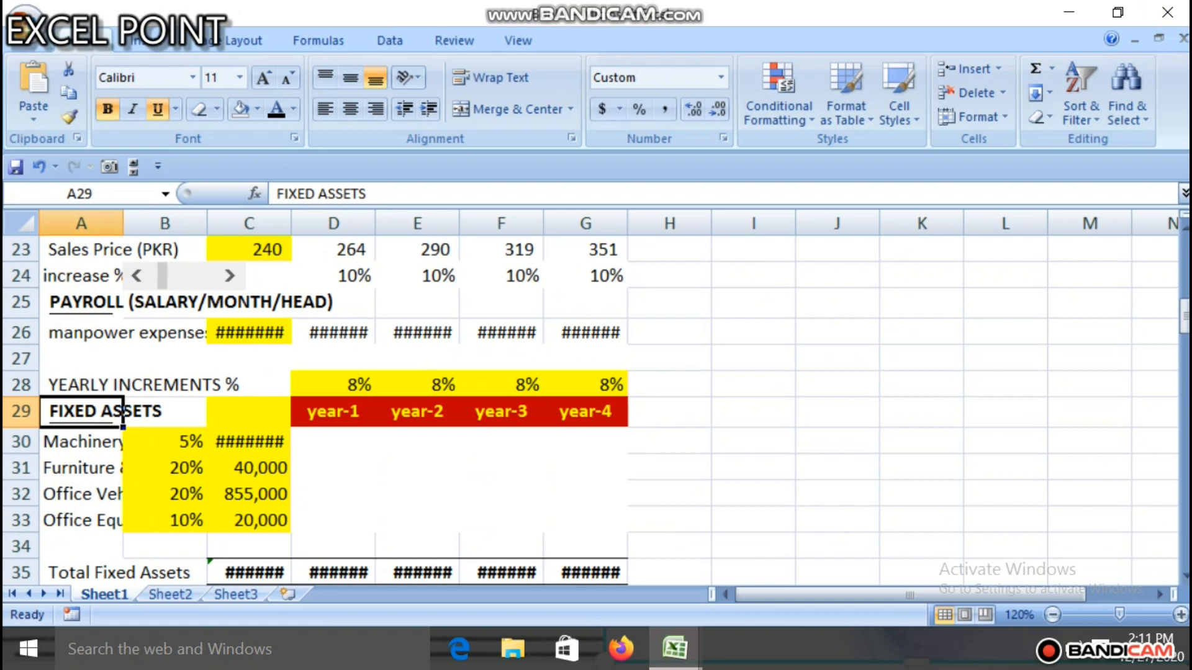